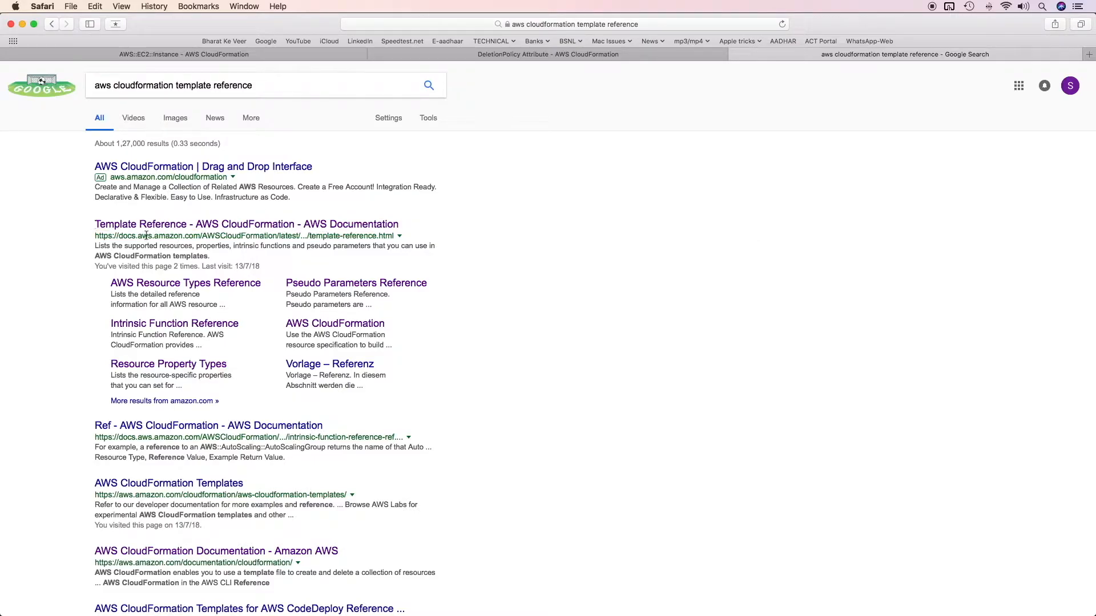
# - Open the AWS CloudFormation Template Reference documentation from the search results
pyautogui.click(244, 228)
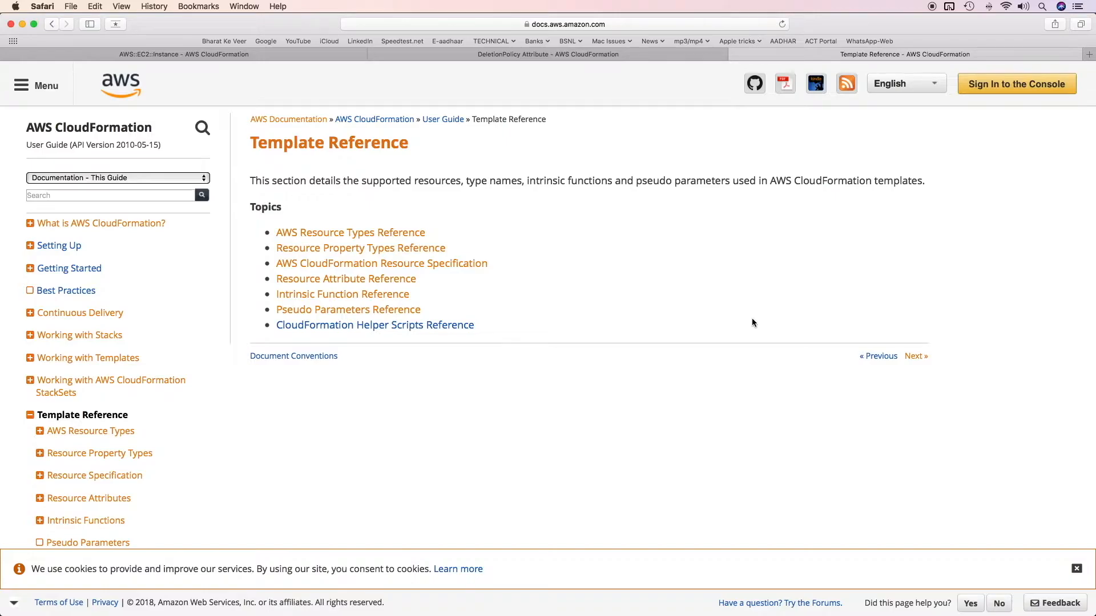
# - In Sublime Text, add AWSTemplateFormatVersion "2010-09-09" and the Description "This CFT will launch an EC2 instance" to ec2-cft.json
pyautogui.press('super+Tab')
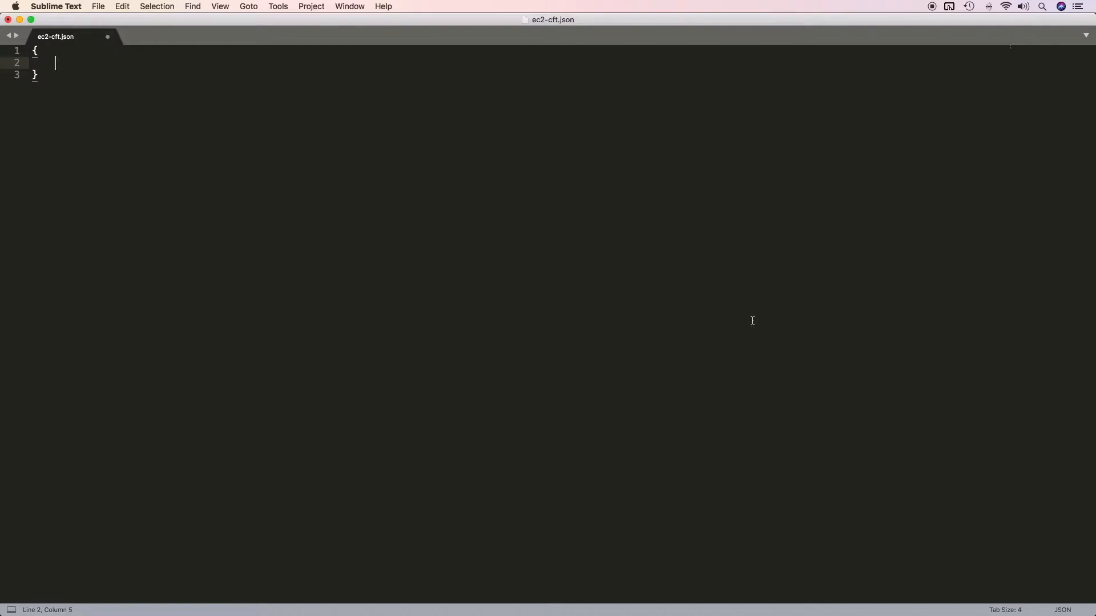
pyautogui.write('"AWSTemplateFormatVersion" : "2010-09-09",')
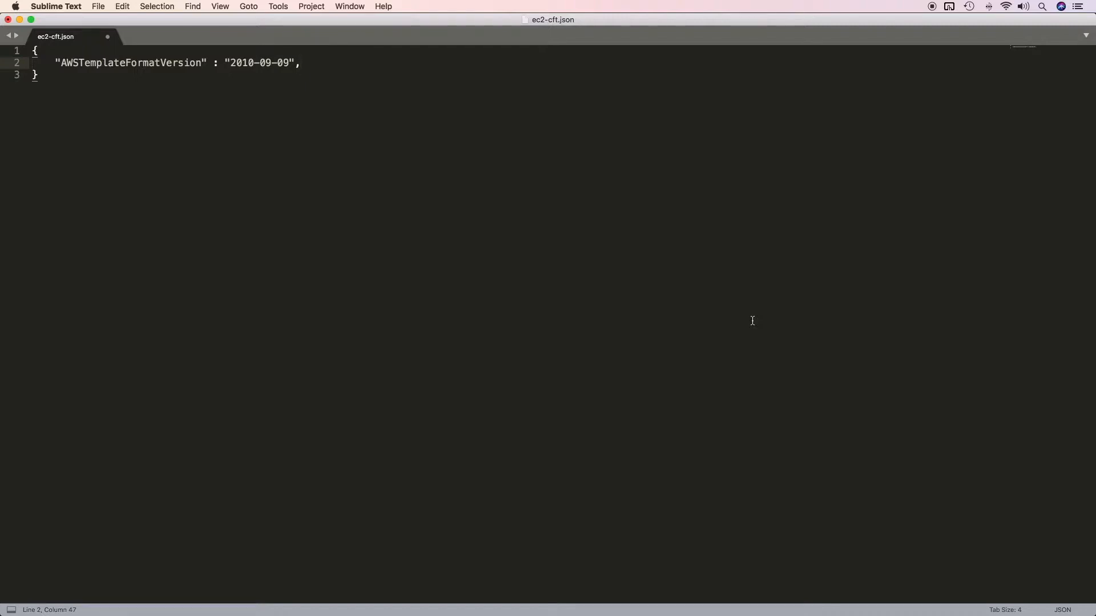
pyautogui.press('Return')
pyautogui.write('"Description" : "This CFT will launch an EC2 instance",')
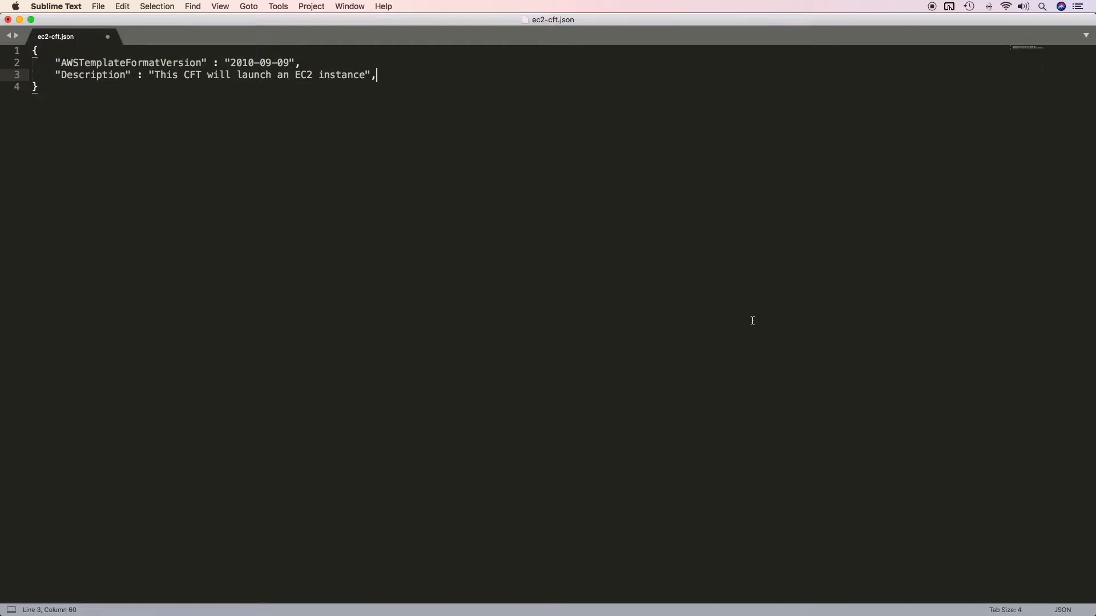
# - Add an empty "Resources" block below the description, separated by a blank line
pyautogui.press('Return')
pyautogui.press('Return')
pyautogui.write('"Resources" : {')
pyautogui.press('Return')
pyautogui.press('Return')
pyautogui.press('Up')
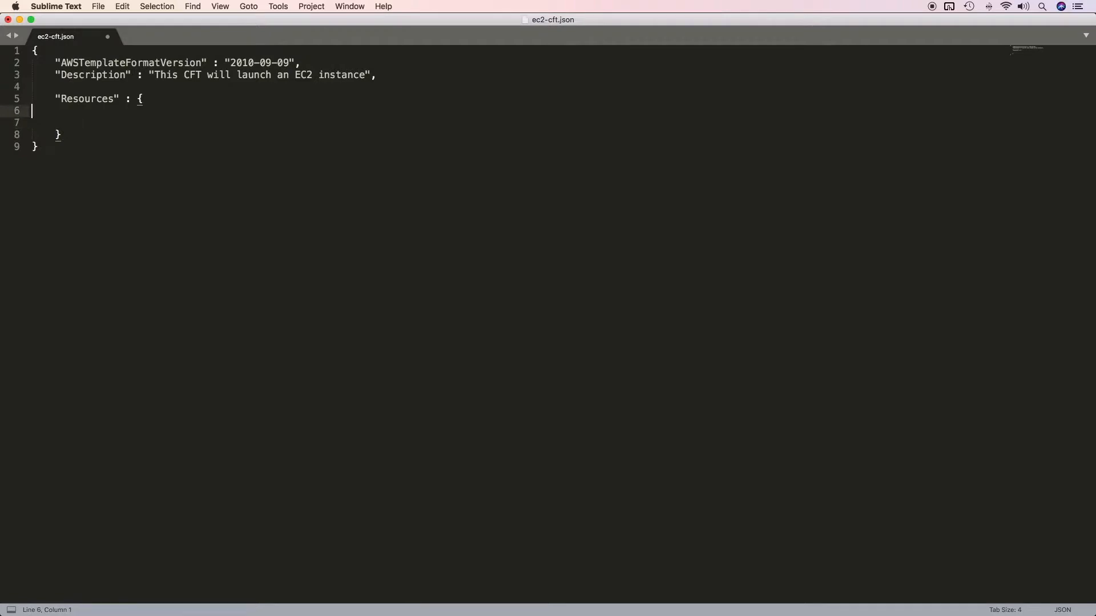
# - Define a resource named "AwsFoundationEc2Instance" inside Resources with the Type "AWS::EC2::Instance"
pyautogui.press('Tab')
pyautogui.write('"AwsFoundationEc2Instance" :')
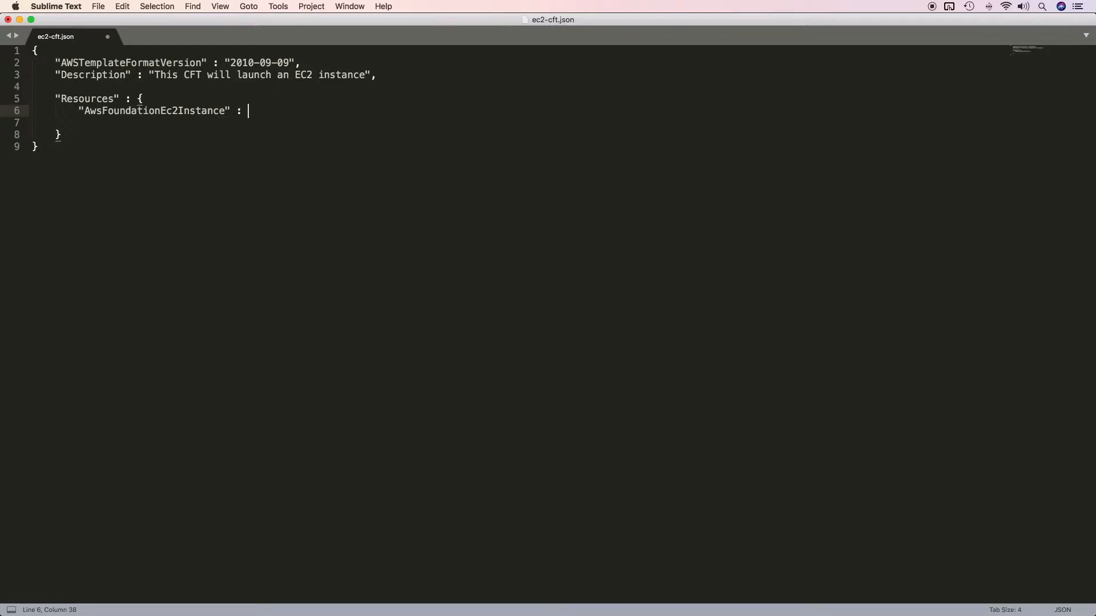
pyautogui.write('{')
pyautogui.press('Return')
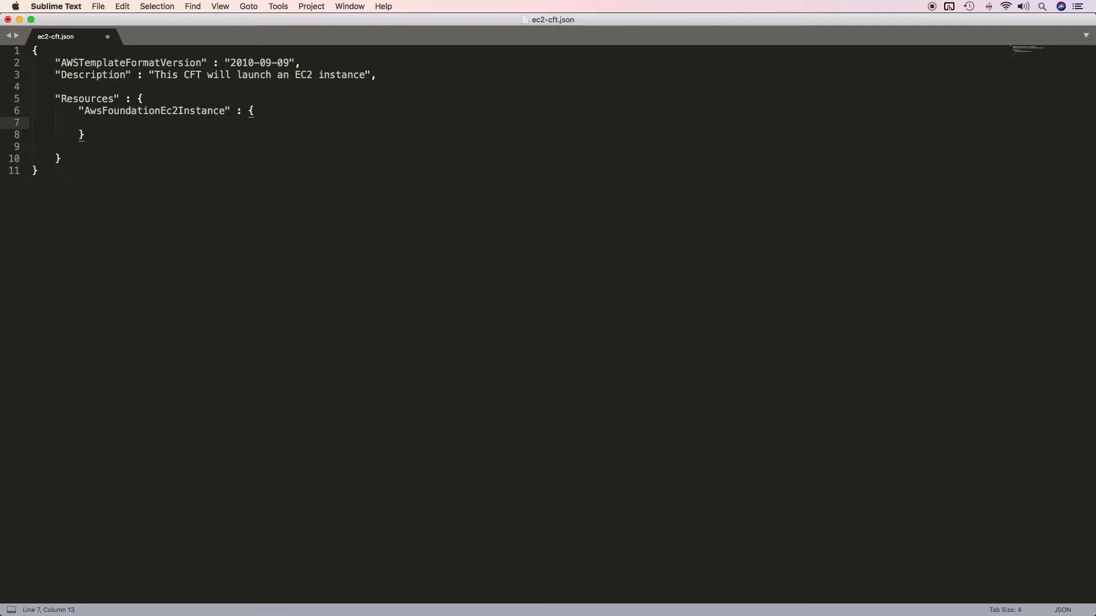
pyautogui.press('Up')
pyautogui.moveTo(90, 110); pyautogui.dragTo(225, 110)
pyautogui.press('Down')
pyautogui.write('"Type" : "AWS::EC2::Instance",')
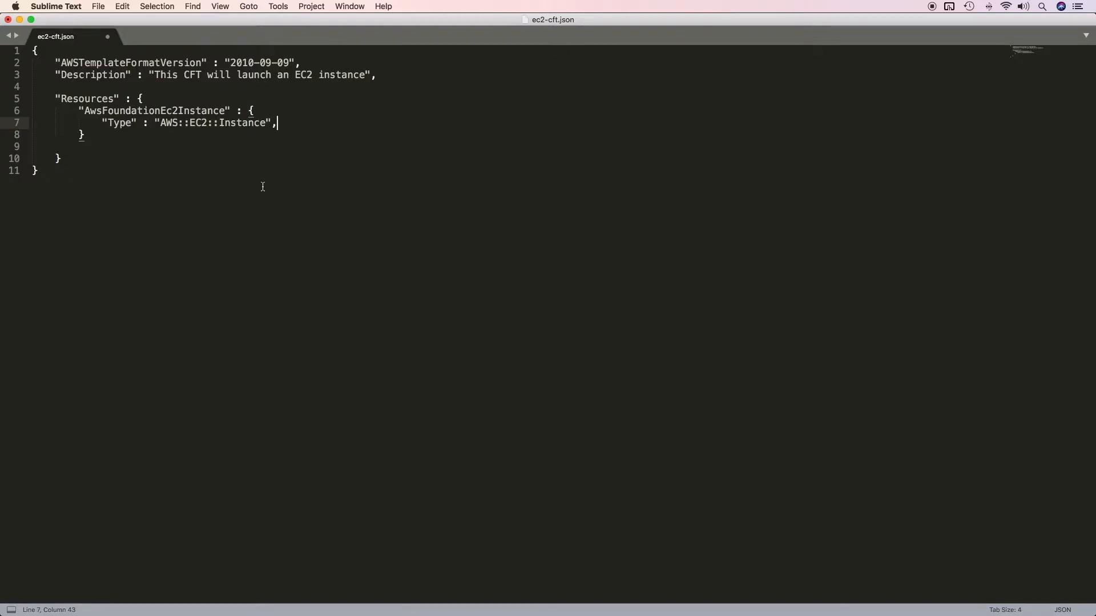
# - In Safari, search the AWS Resource Types Reference for "ec2" and open AWS::EC2::Instance to examine its JSON syntax
pyautogui.press('super+Tab')
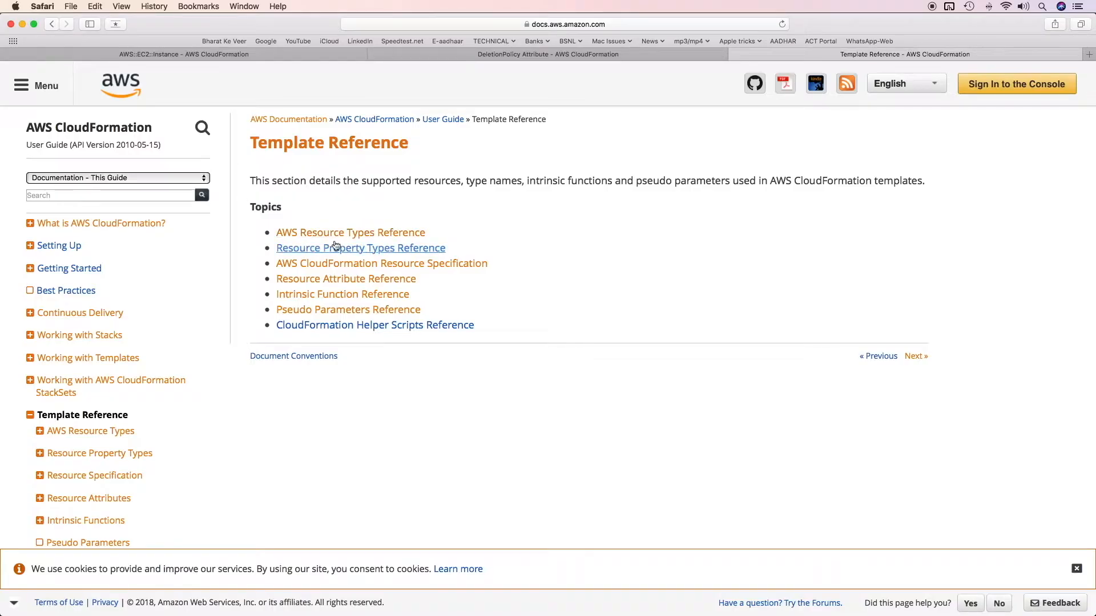
pyautogui.click(372, 235)
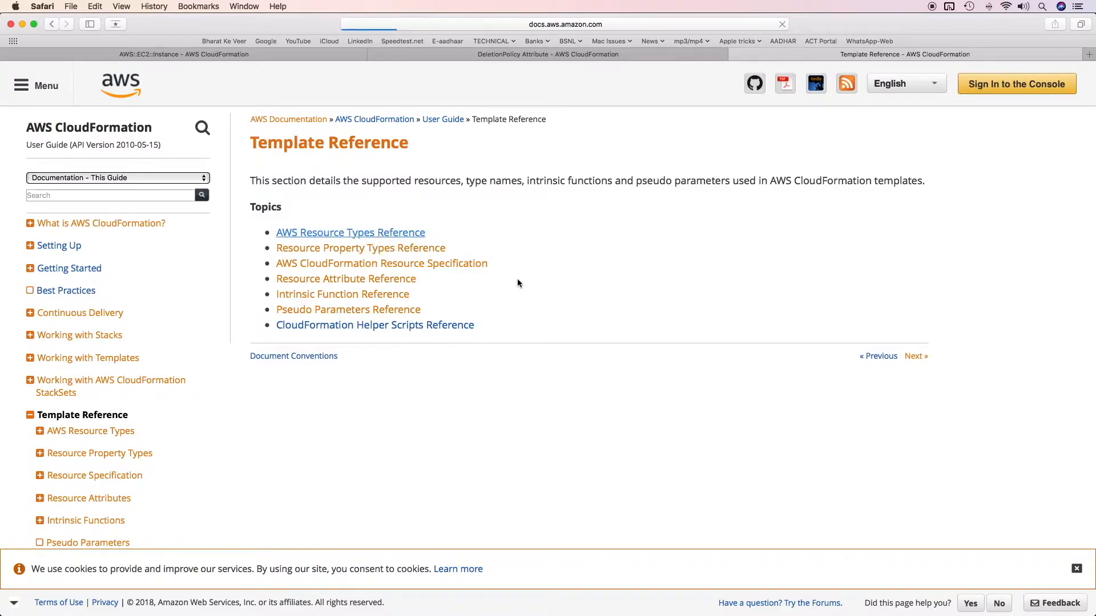
pyautogui.scroll(-10, 517, 283)
pyautogui.press('super+f')
pyautogui.write('ec2')
pyautogui.scroll(-20, 437, 283)
pyautogui.scroll(10, 605, 257)
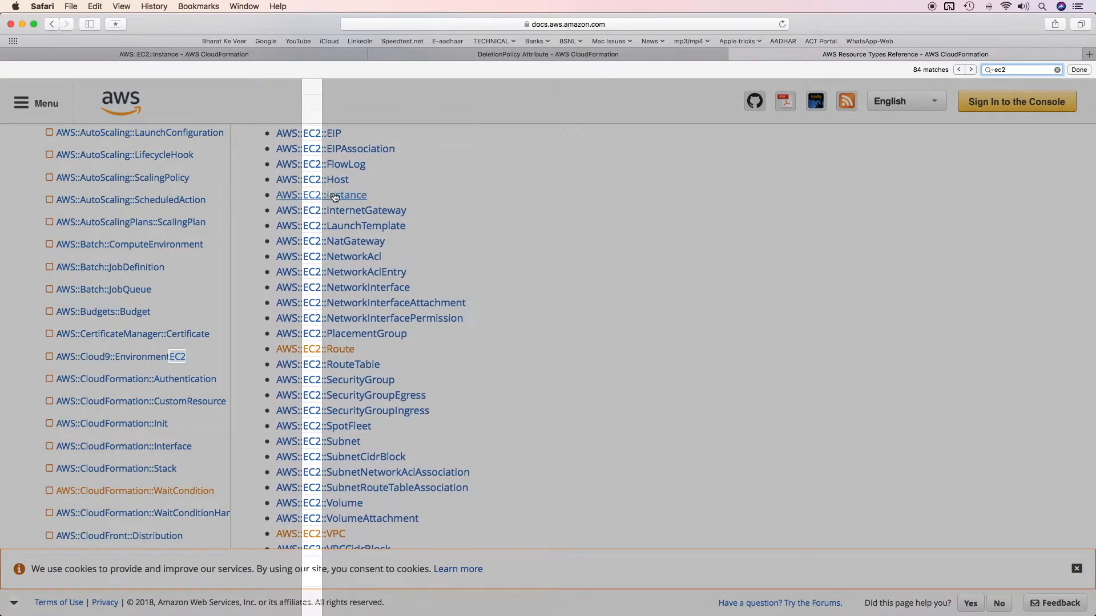
pyautogui.click(328, 194)
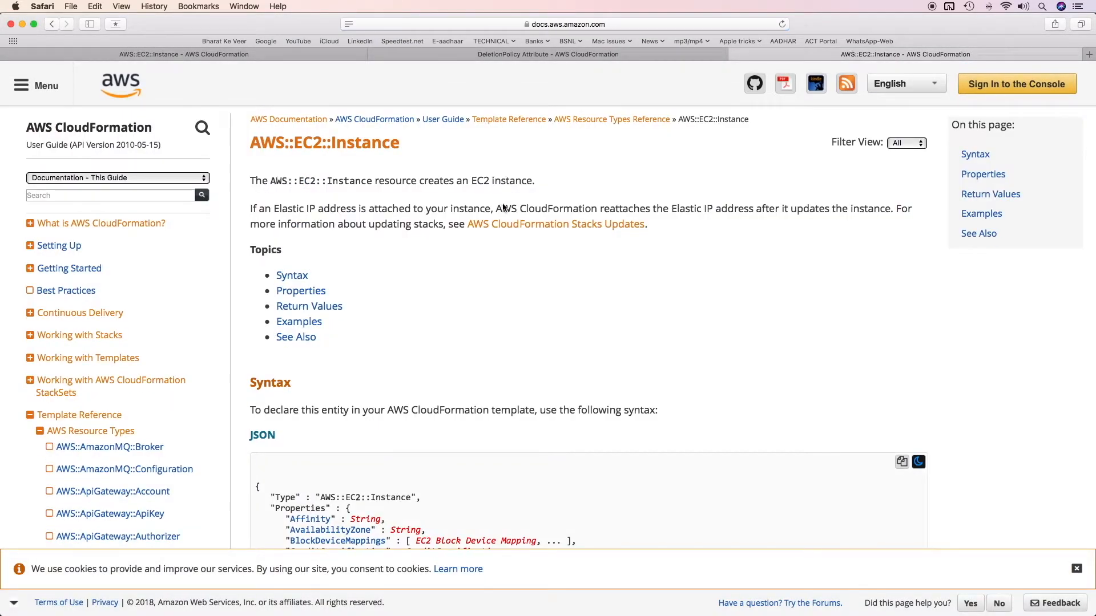
pyautogui.scroll(-6, 502, 208)
pyautogui.moveTo(321, 143); pyautogui.dragTo(489, 153)
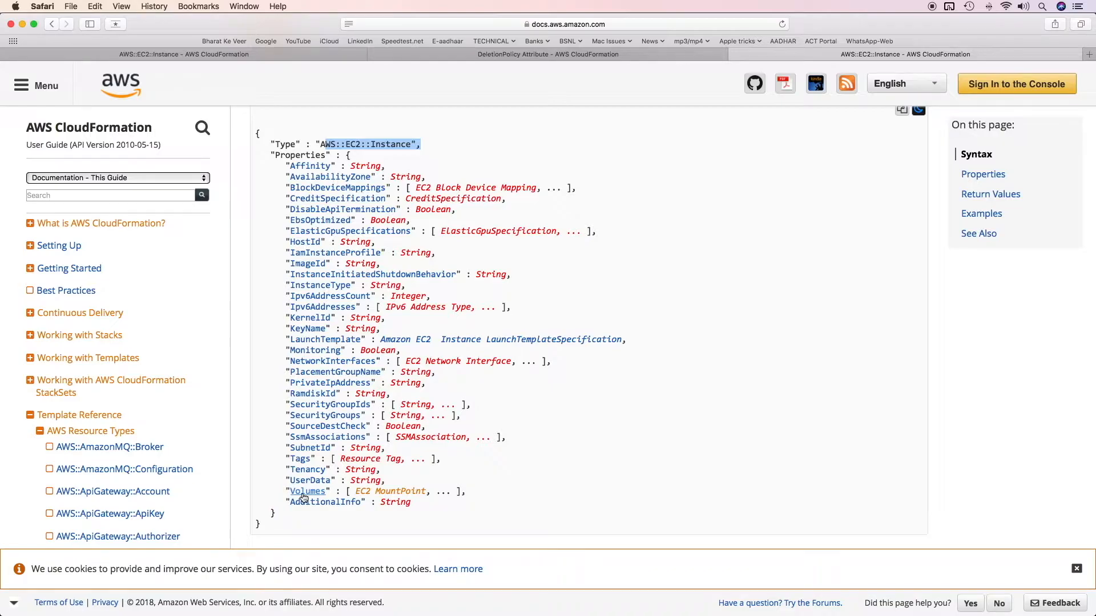
# - In Sublime Text, begin the instance's Properties with ImageId, and take the ID ami-cfe4b2b0 of Amazon Linux AMI 2018.03.0 from the launch wizard in Chrome
pyautogui.press('super+Tab')
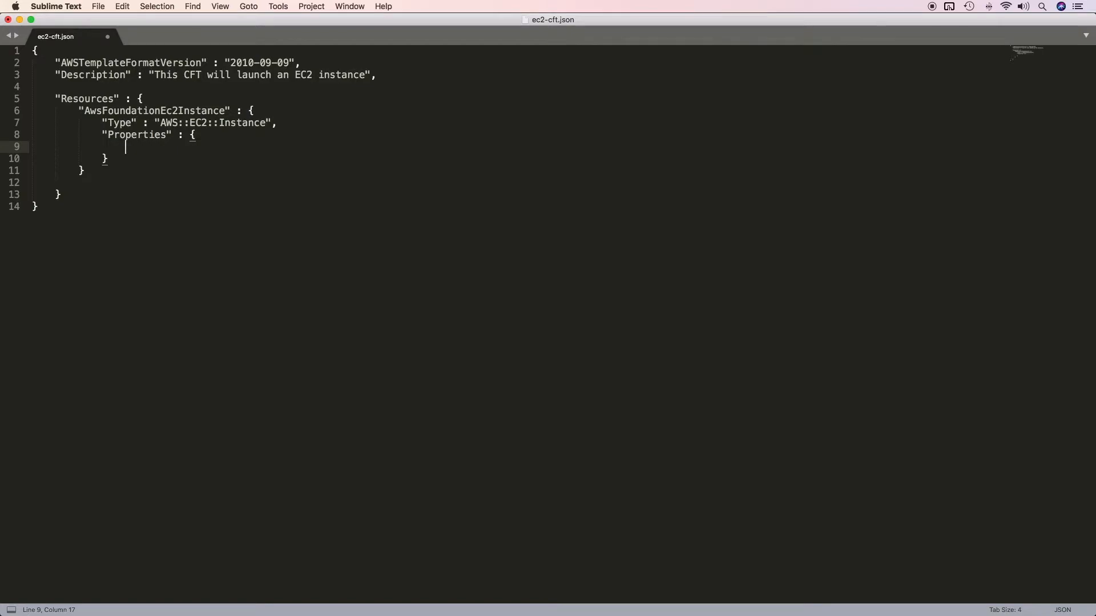
pyautogui.write('"ImageId')
pyautogui.press('super+Tab')
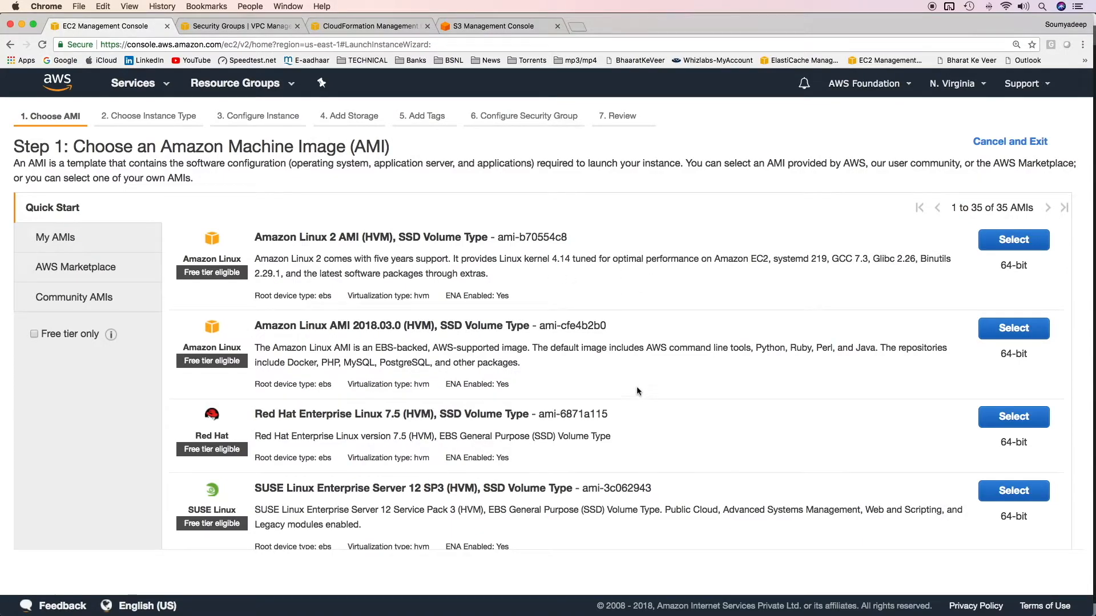
pyautogui.moveTo(540, 325); pyautogui.dragTo(618, 330)
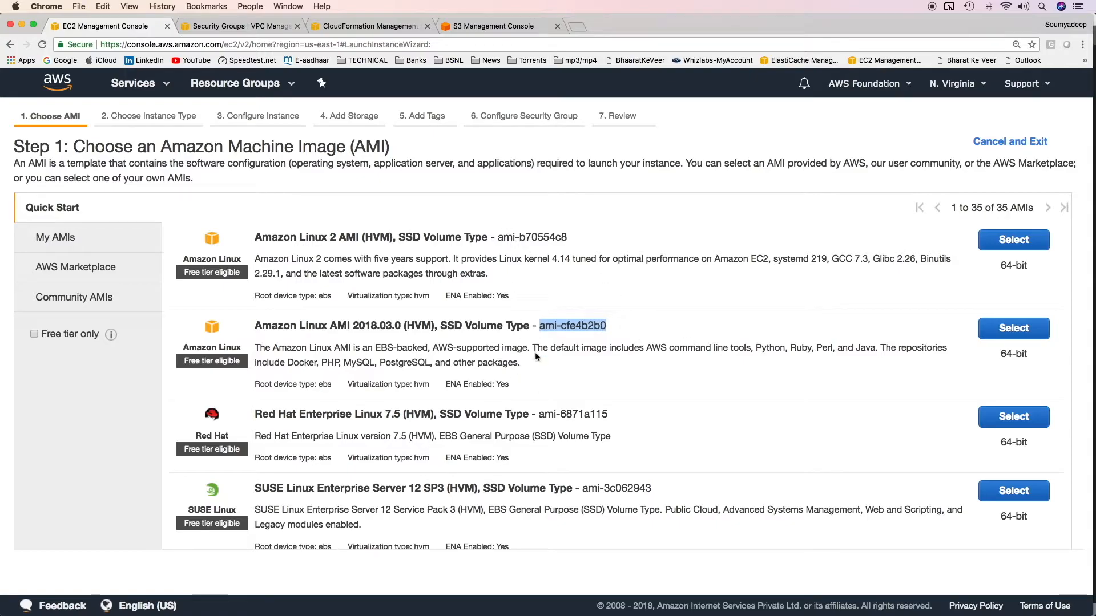
pyautogui.press('super+Tab')
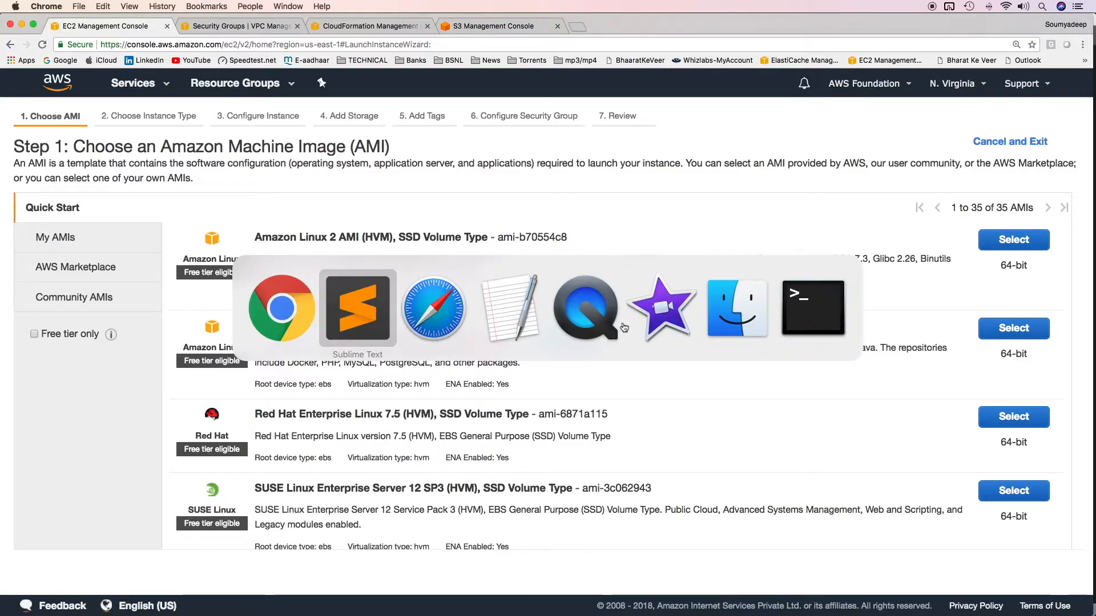
pyautogui.press('Escape')
# - Continue the launch wizard with Amazon Linux AMI 2018.03.0 and t2.micro, adding InstanceType "t2.micro" and SubnetId "subnet-6e691341" to the template
pyautogui.click(1010, 328)
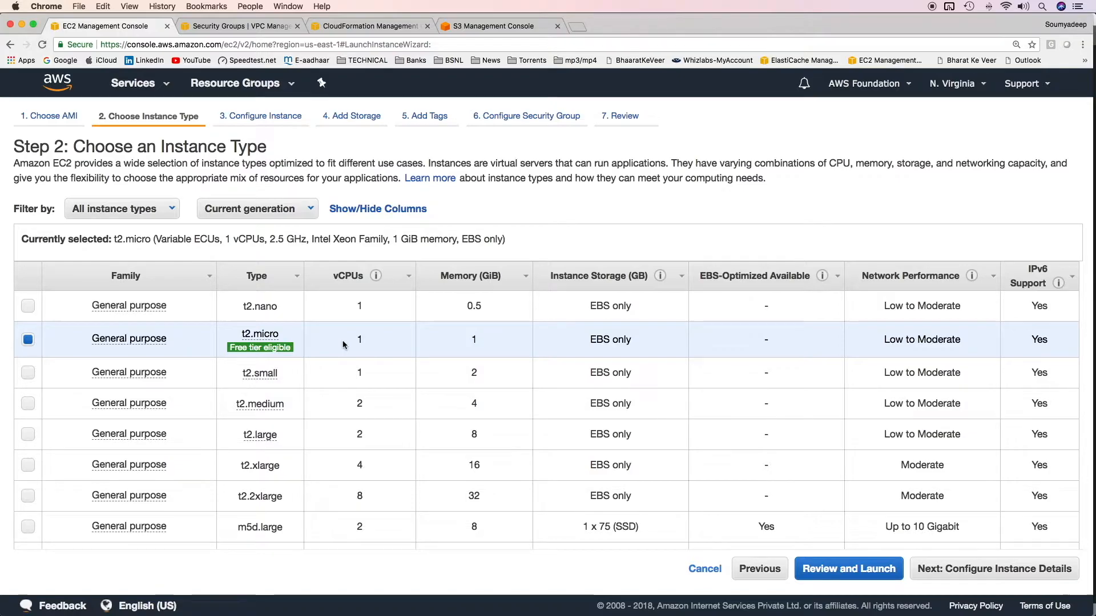
pyautogui.press('super+Tab')
pyautogui.press('Up')
pyautogui.press('super+Tab')
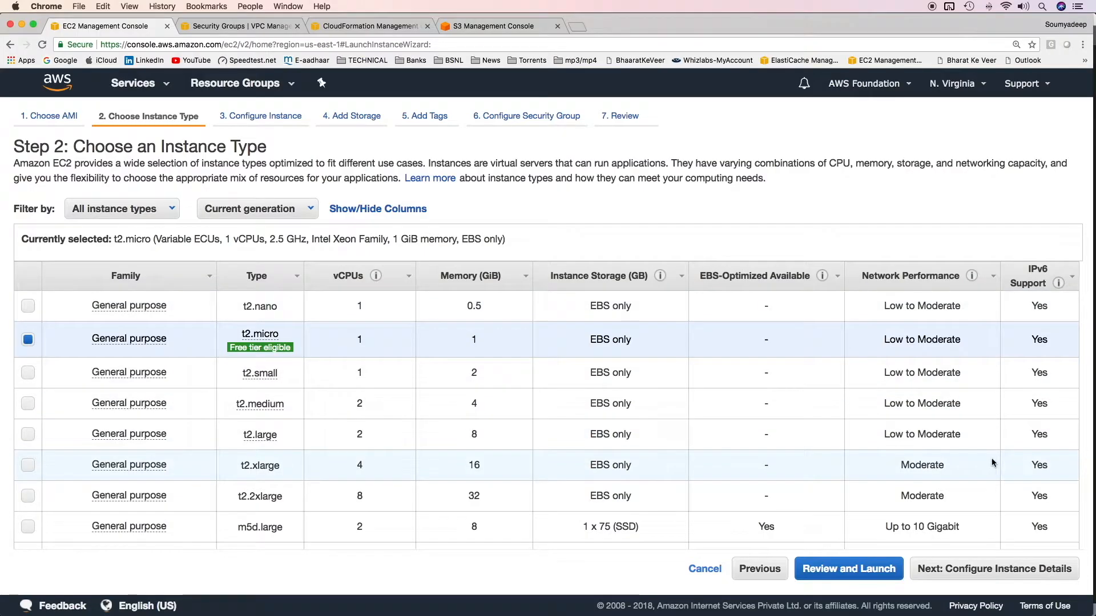
pyautogui.click(998, 569)
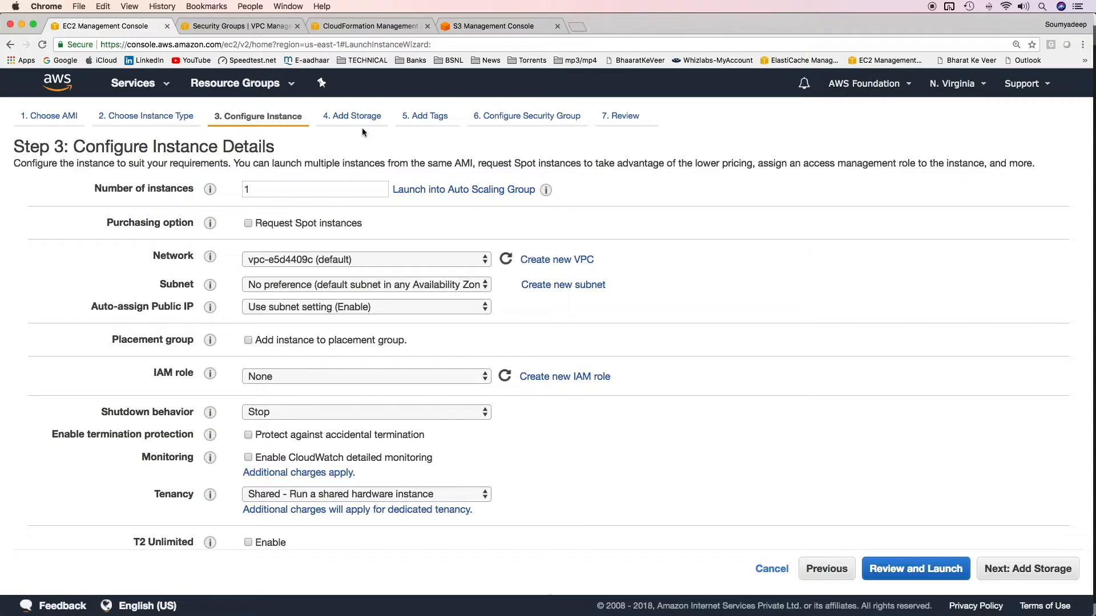
pyautogui.press('super+Tab')
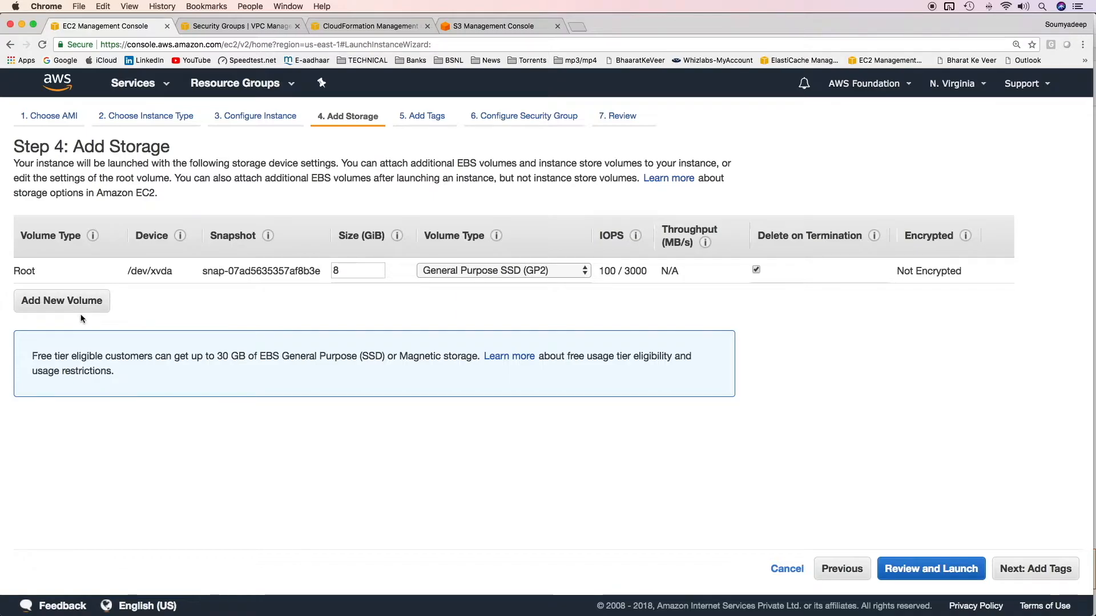
# - Switch to Safari and examine the Volumes property in the AWS::EC2::Instance syntax
pyautogui.press('super+Tab')
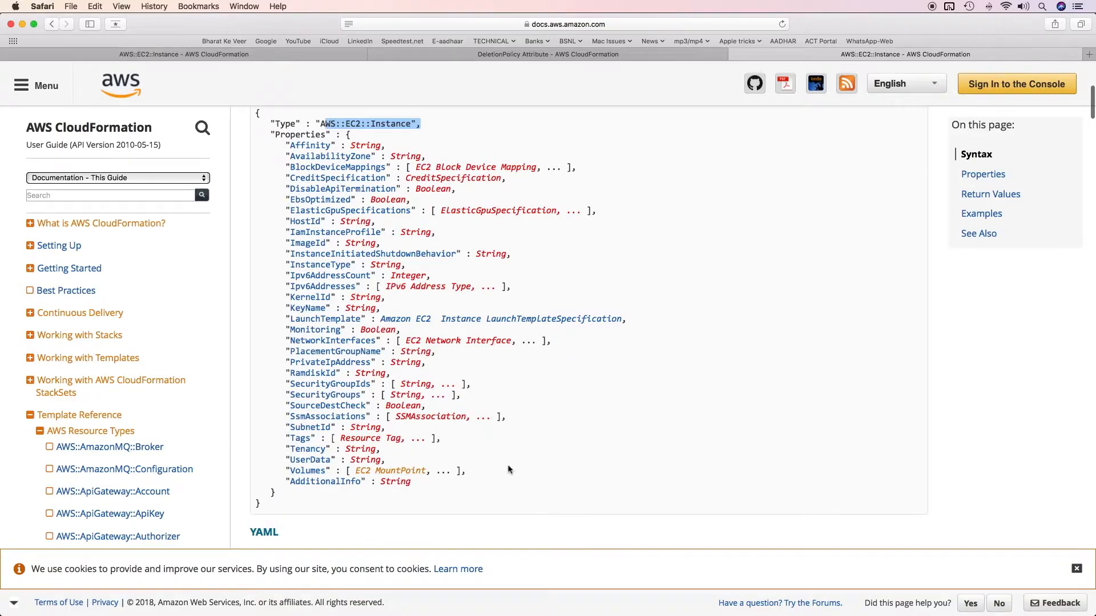
pyautogui.moveTo(496, 471); pyautogui.dragTo(285, 473)
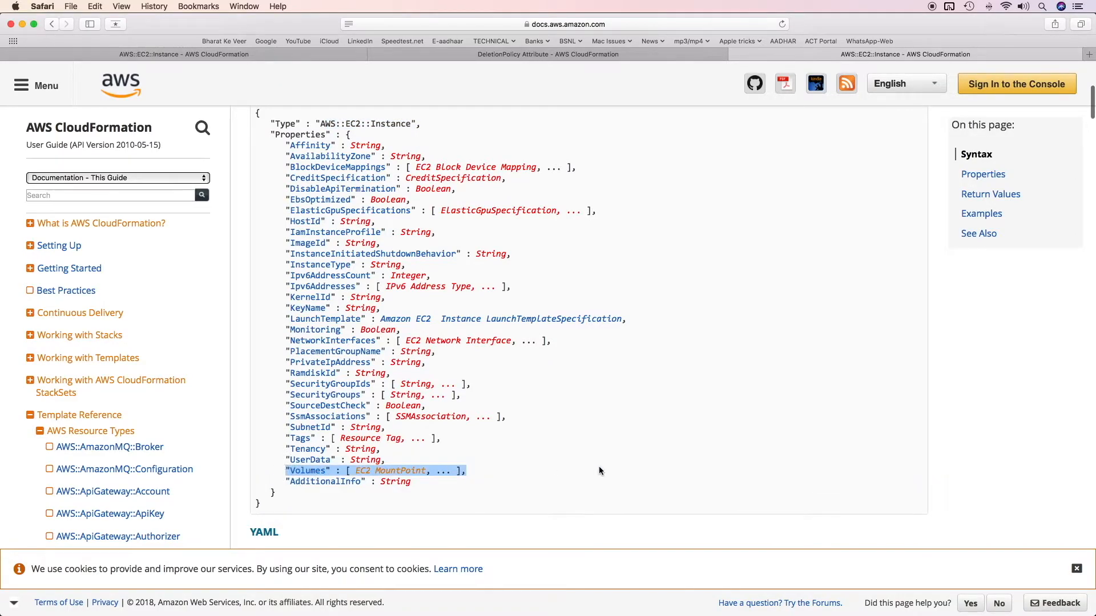
# - In Sublime Text, add a second tag with Key "Env" and Value "Training" below the Name tag
pyautogui.press('super+Tab')
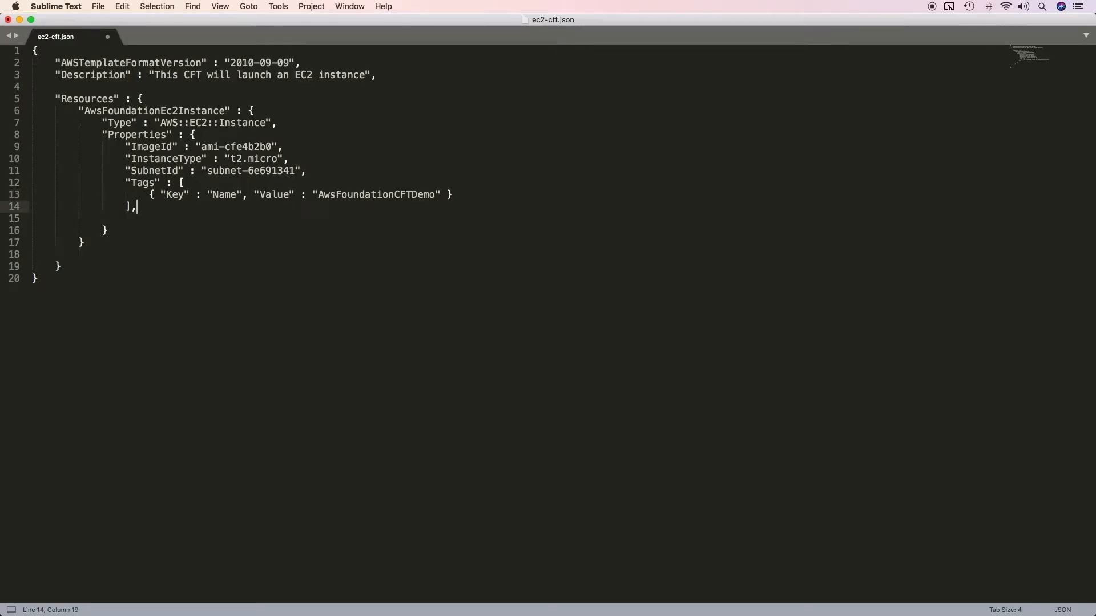
pyautogui.press('Up')
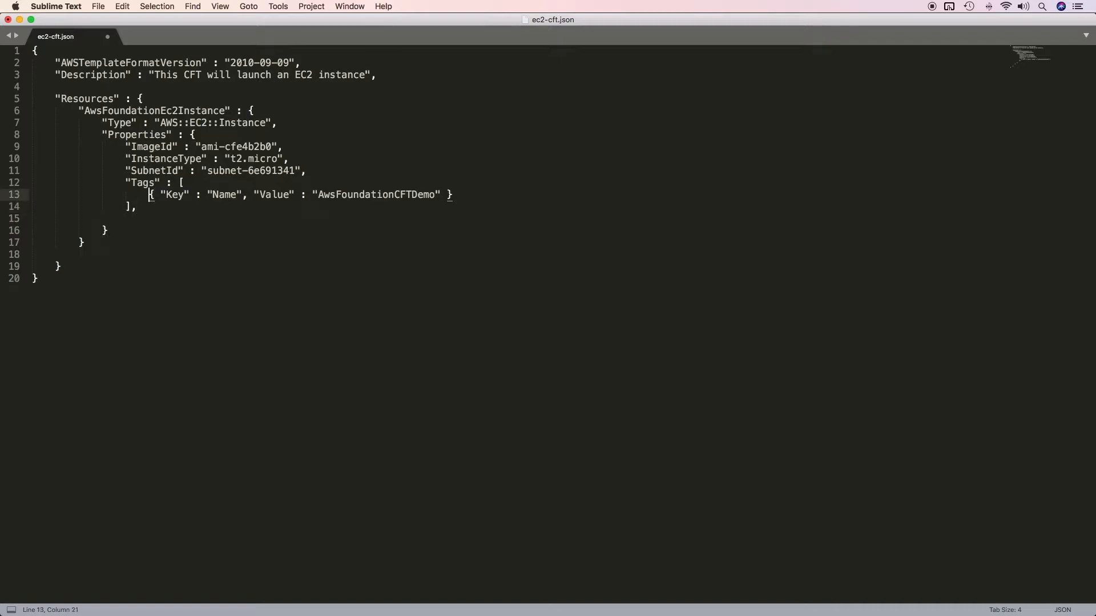
pyautogui.press('shift+super+Right')
pyautogui.press('Down')
pyautogui.press('Up')
pyautogui.write(',')
pyautogui.press('Return')
pyautogui.write('"')
pyautogui.press('BackSpace')
pyautogui.write('{ "Key" : "Env", "Value" : "Training" }')
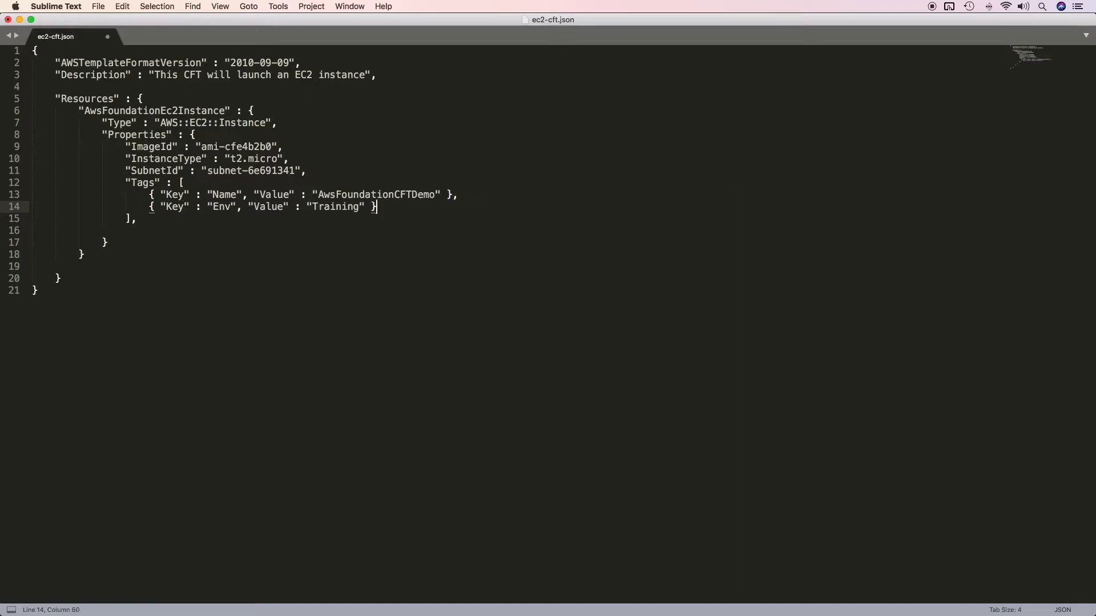
pyautogui.press('Down')
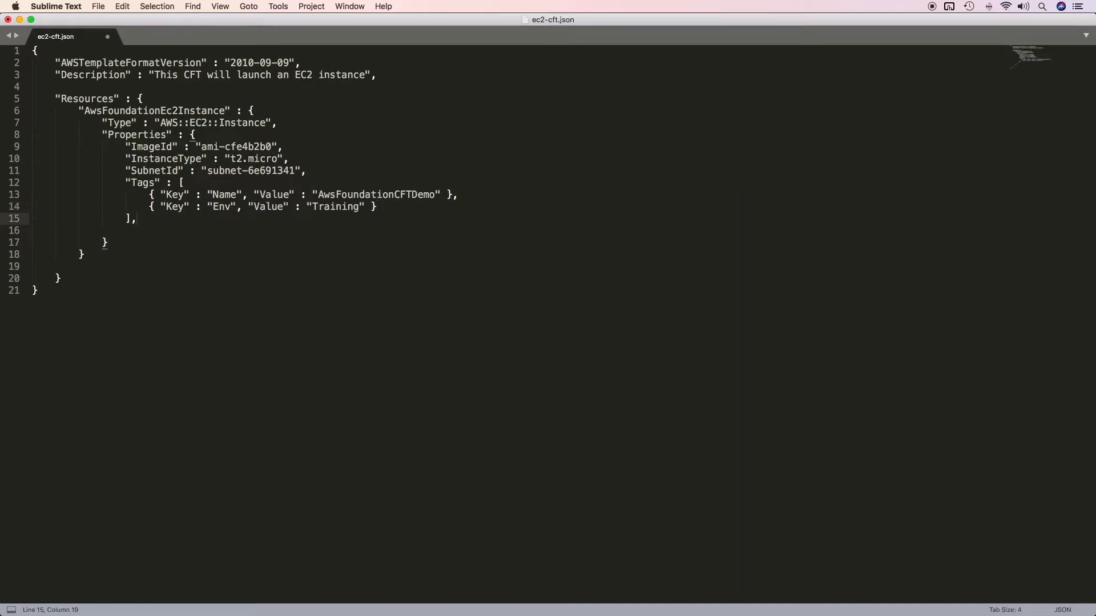
# - List the existing security groups in Chrome's launch wizard, and add SecurityGroupIds [ "sg-4c52f43a" ] after the tags in Sublime Text
pyautogui.click(32, 230)
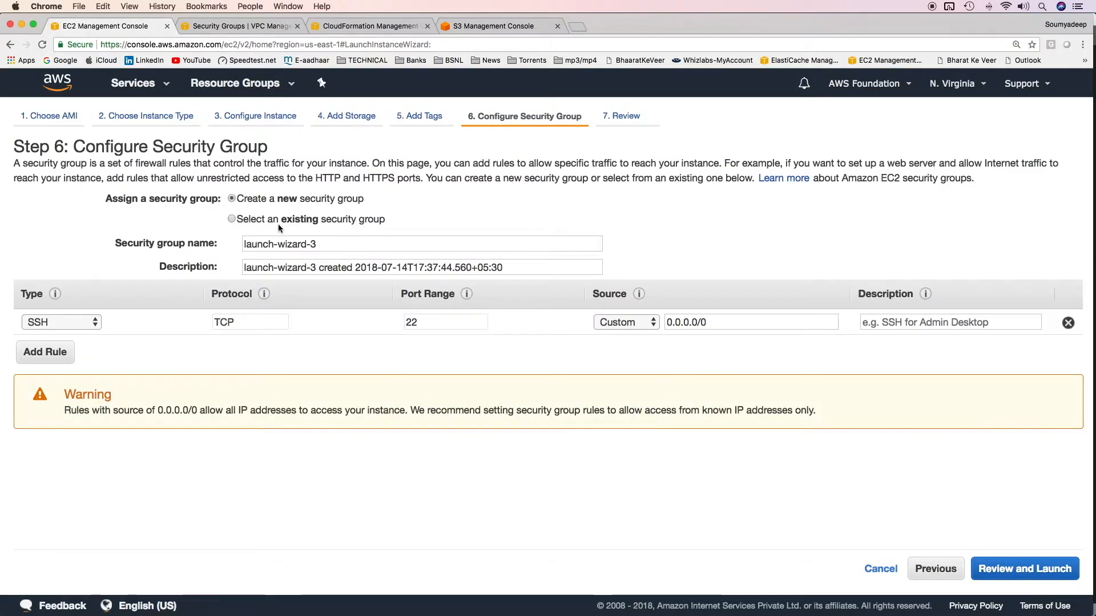
pyautogui.click(377, 222)
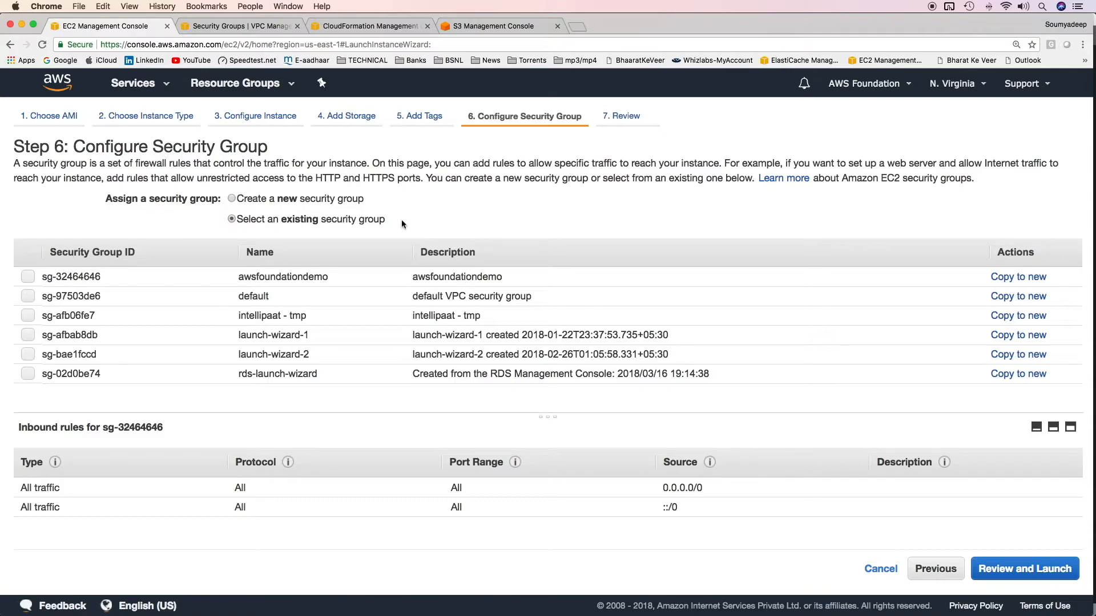
pyautogui.press('Tab')
pyautogui.press('super+Tab')
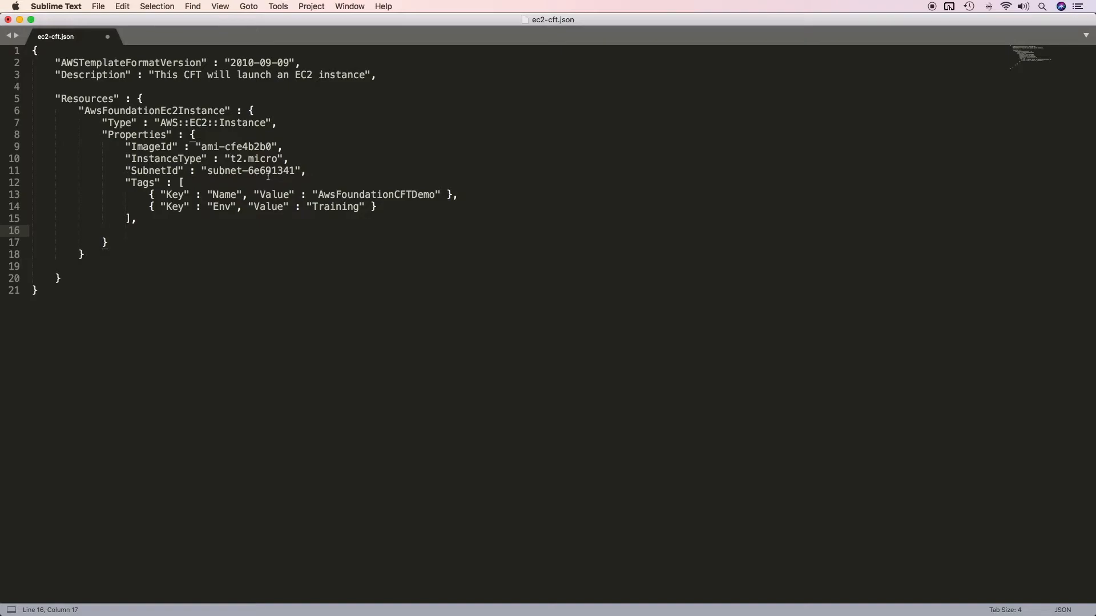
pyautogui.write('"SecurityGroupIds" : [ "sg-4c52f43a" ],')
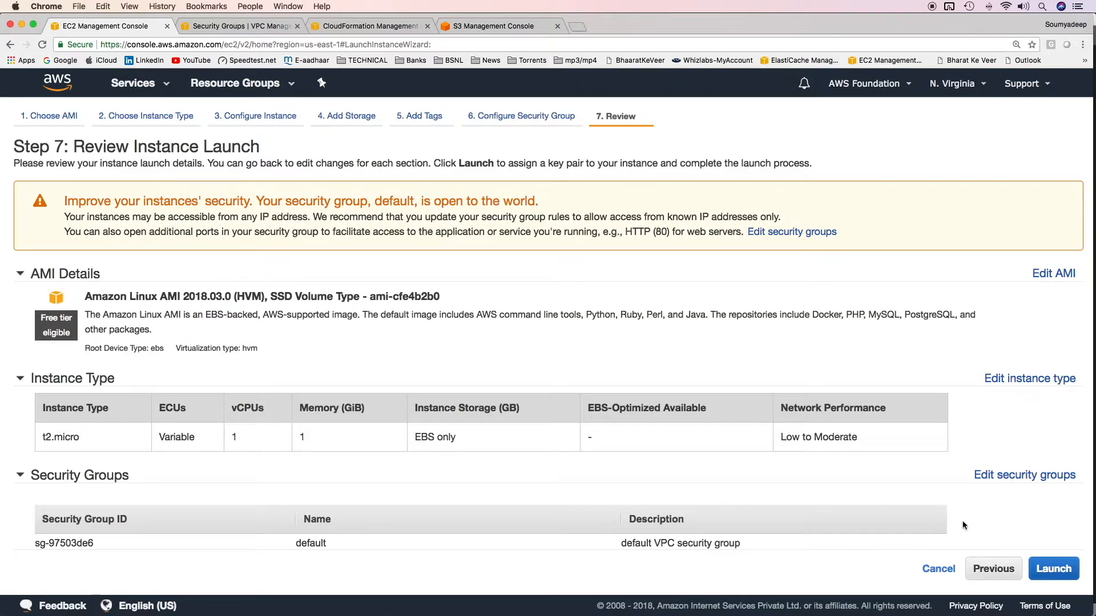
# - Proceed to the wizard's launch stage, add KeyName "aws-foundation-key-pair" to the template in Sublime Text, and save the file
pyautogui.click(1053, 569)
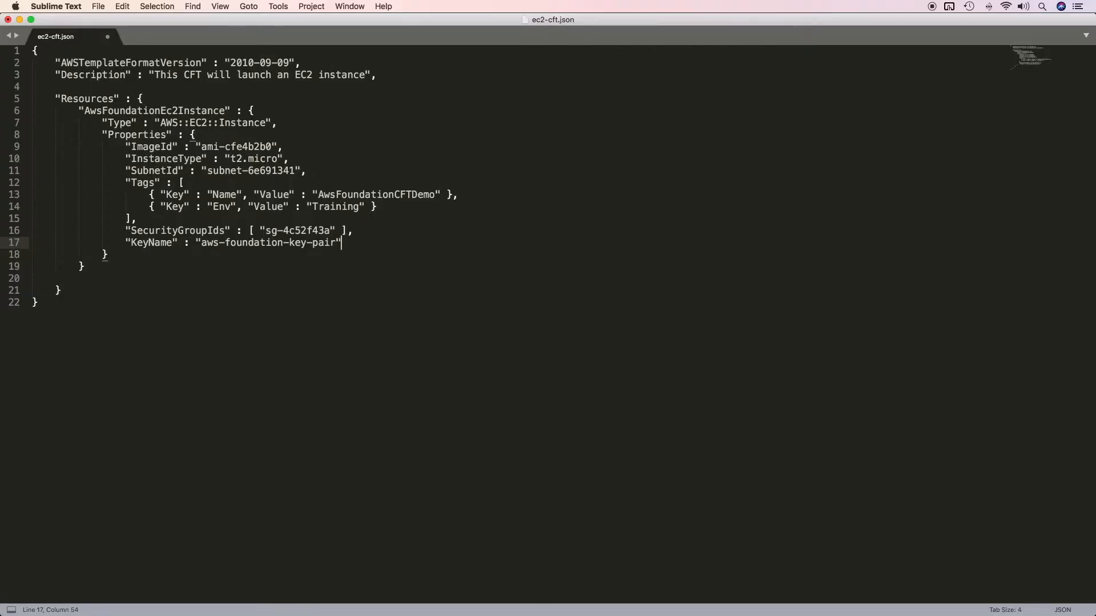
pyautogui.press('super+s')
# - In Chrome, view the contents of the aws-foundation-cft S3 bucket and go to the CloudFormation Stacks page
pyautogui.press('super+Tab')
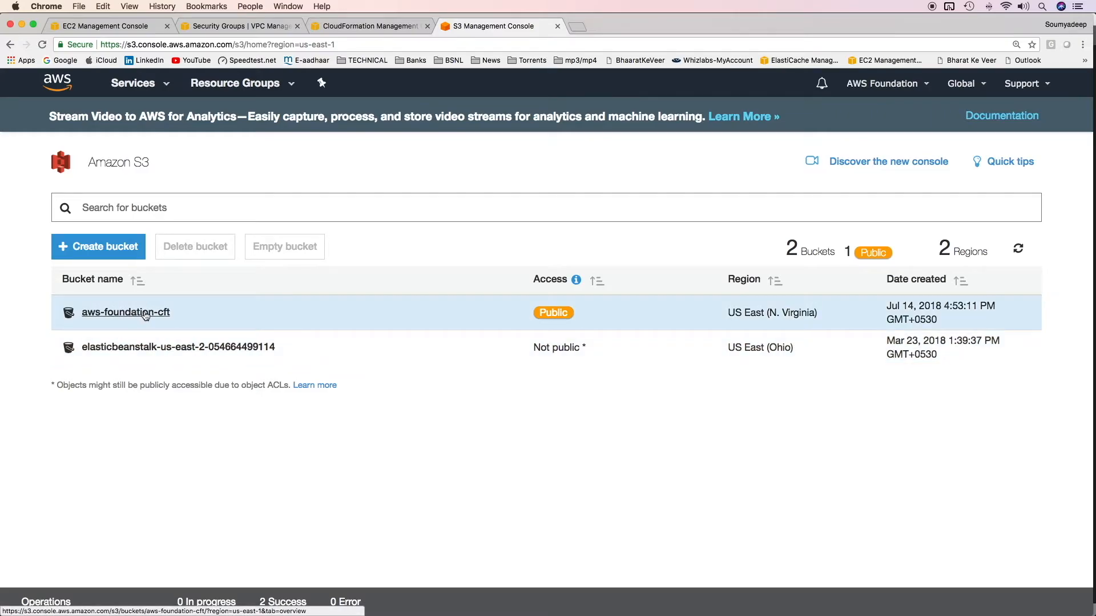
pyautogui.click(146, 315)
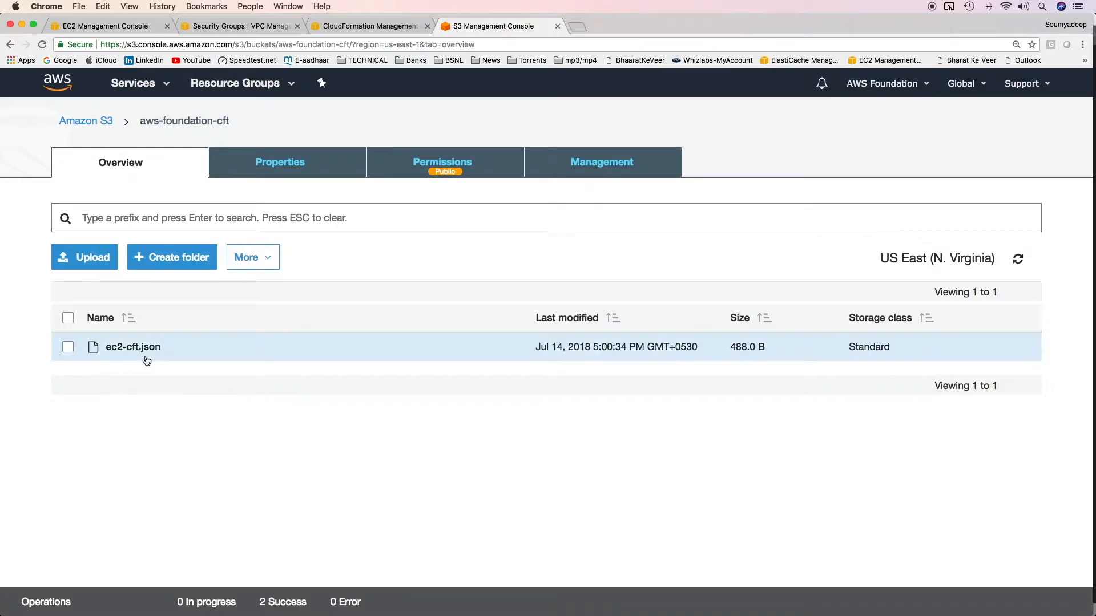
pyautogui.hotkey('ctrl', 'shift', 'Tab')
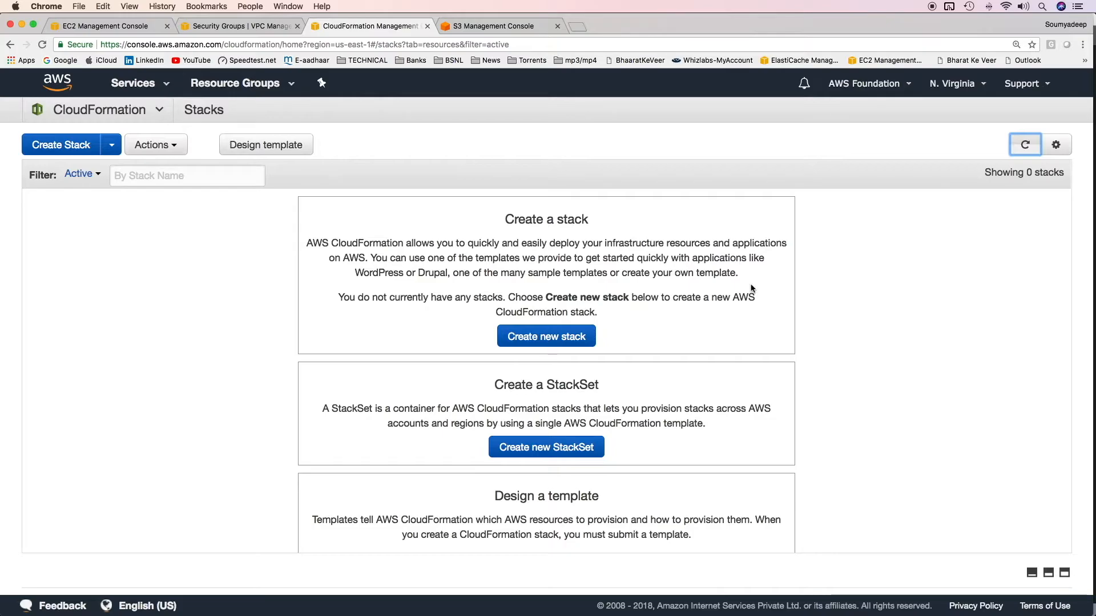
# - Start creating a new stack, look through the sample templates, and choose to specify an Amazon S3 template URL
pyautogui.click(85, 144)
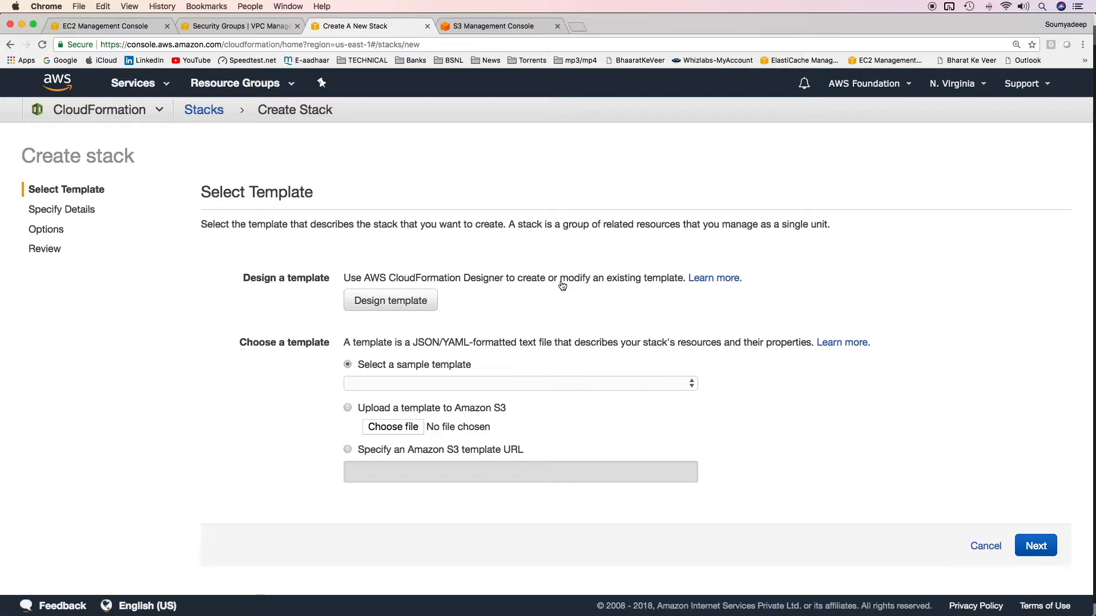
pyautogui.click(426, 384)
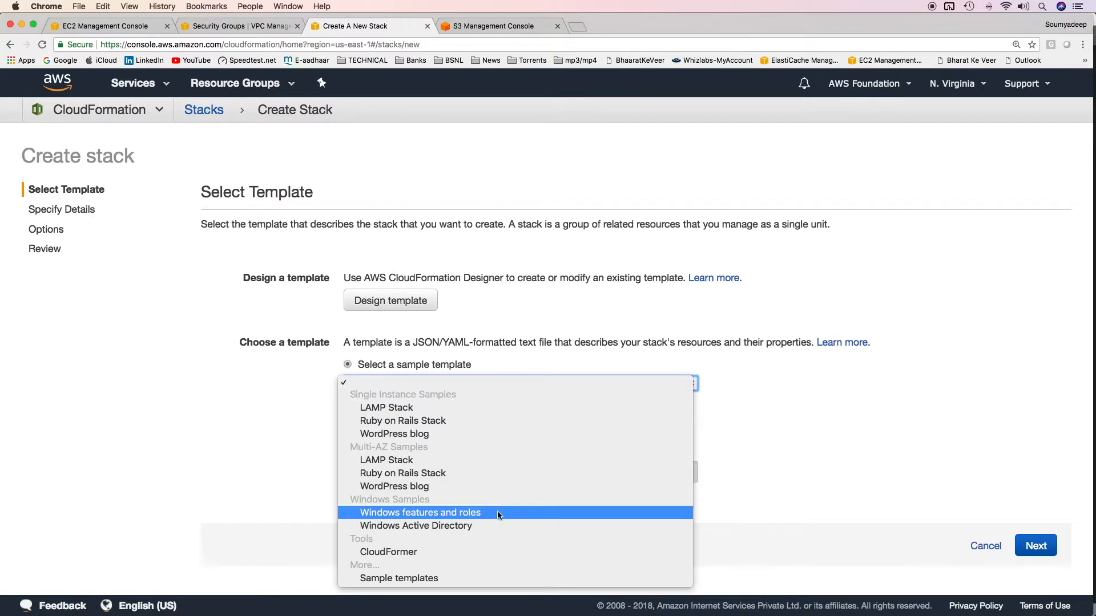
pyautogui.click(279, 471)
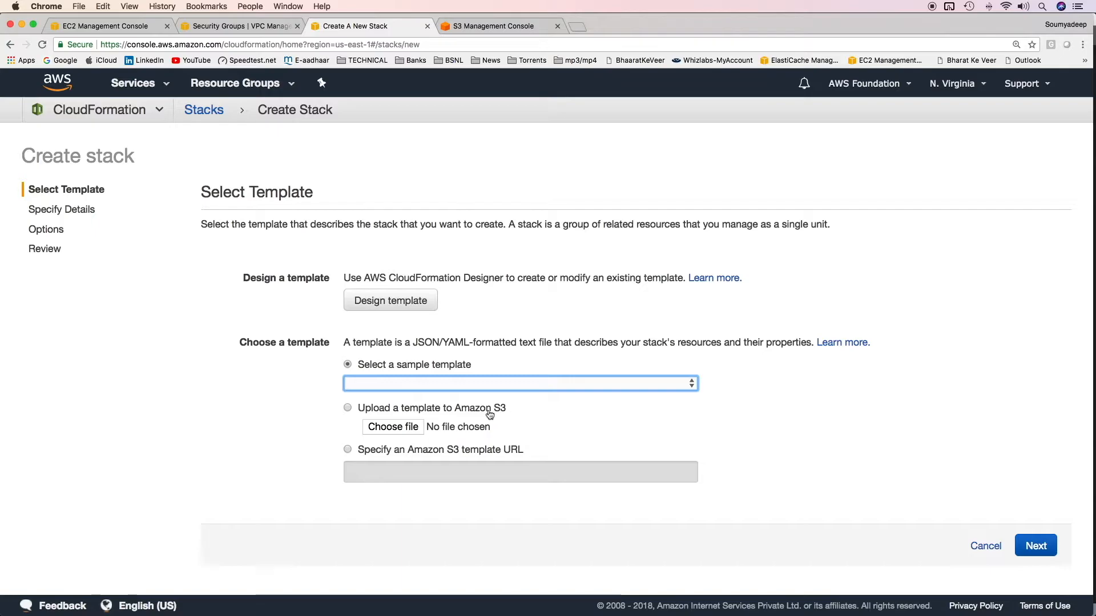
pyautogui.click(468, 455)
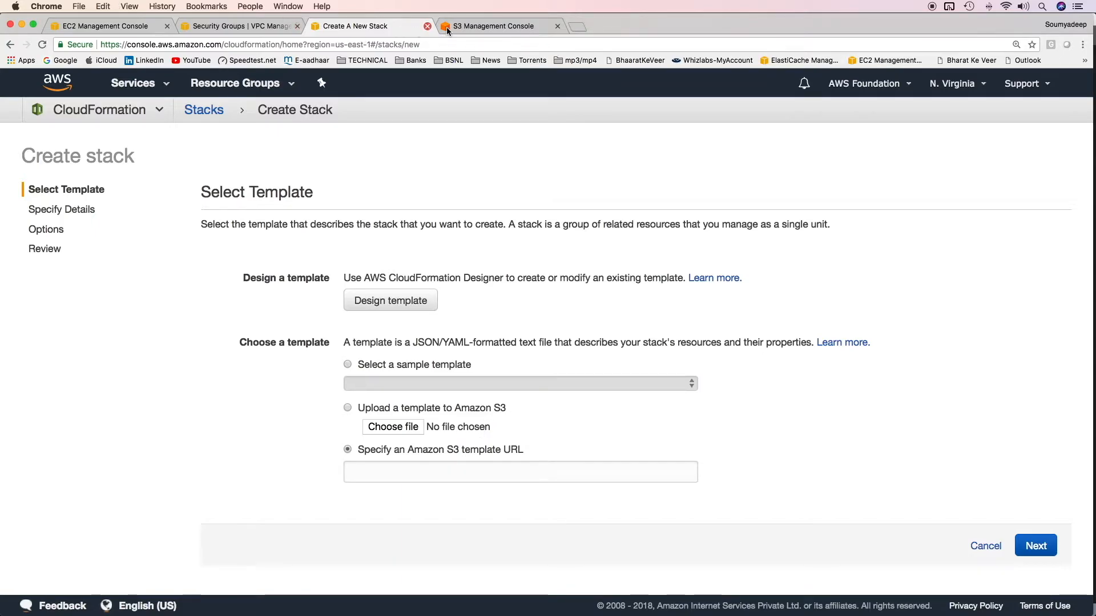
# - Open ec2-cft.json in the aws-foundation-cft S3 bucket and copy its object link
pyautogui.click(470, 29)
pyautogui.click(147, 351)
pyautogui.moveTo(317, 524); pyautogui.dragTo(51, 526)
pyautogui.press('super+c')
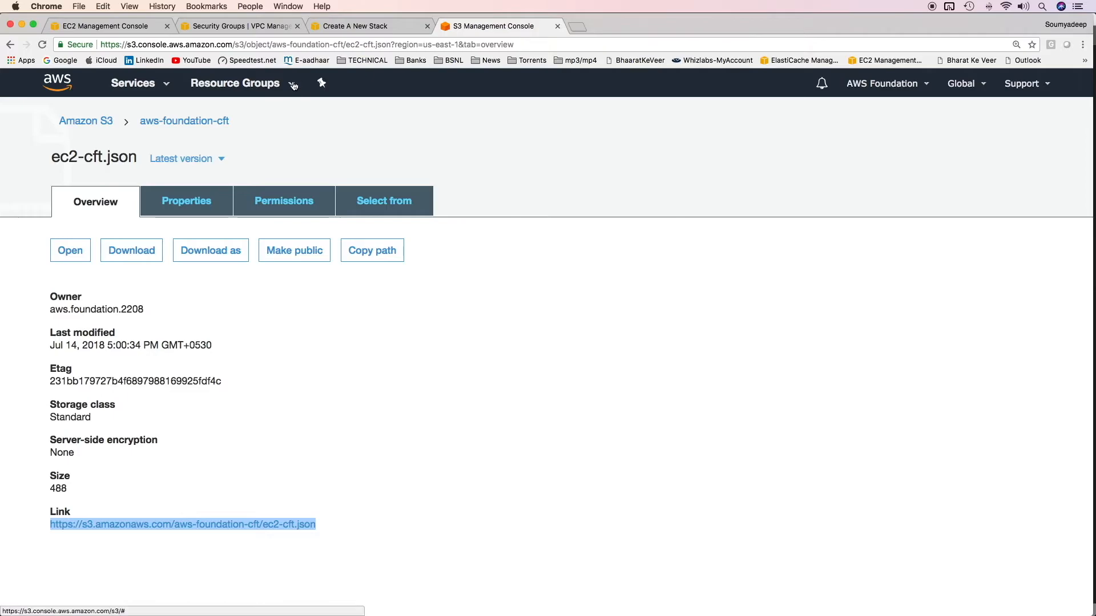
# - Enter the copied ec2-cft.json link as the new stack's S3 template URL and proceed to the stack details
pyautogui.click(355, 24)
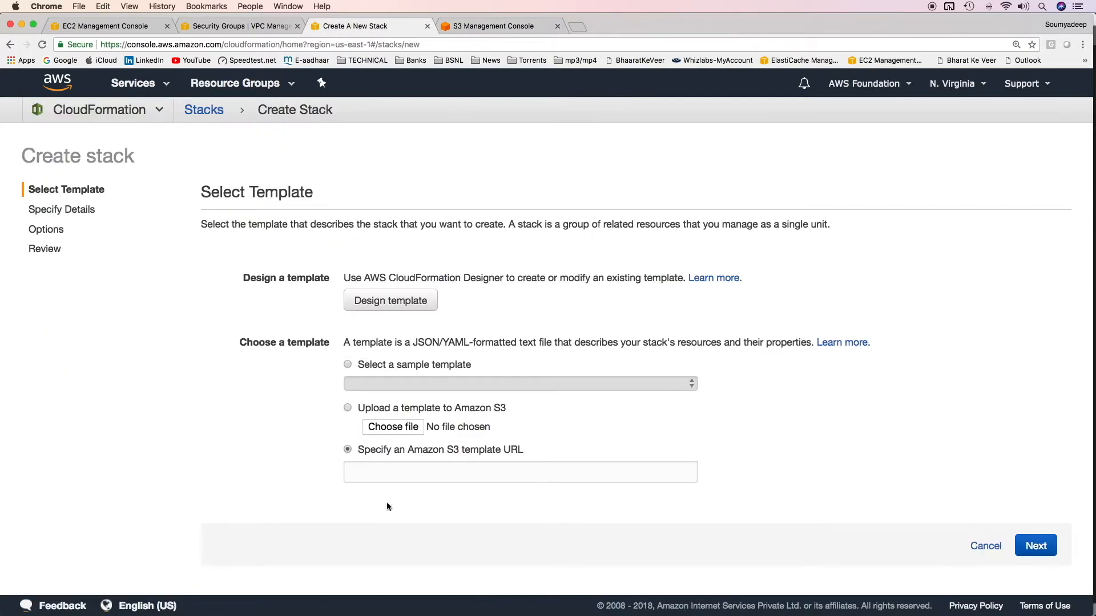
pyautogui.click(460, 478)
pyautogui.press('super+v')
pyautogui.click(1035, 546)
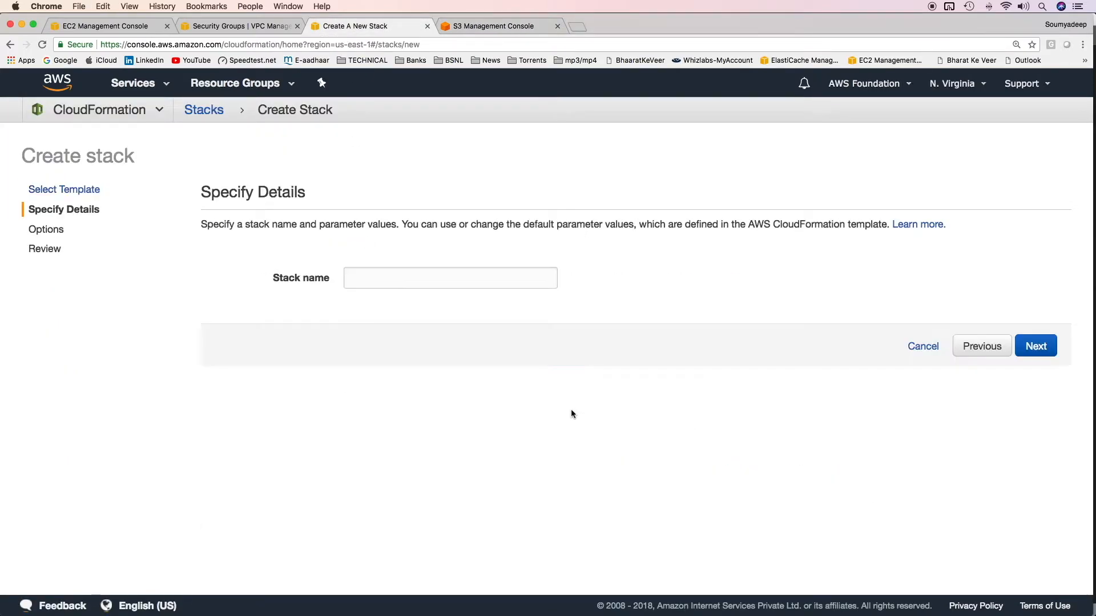
# - Name the stack aws-foundation-cft-demo1 and continue to the stack options
pyautogui.click(432, 267)
pyautogui.write('s')
pyautogui.press('BackSpace')
pyautogui.press('Down')
pyautogui.press('Return')
pyautogui.press('Return')
# - Review the tags, permissions and rollback trigger options, keep their defaults, and create the stack
pyautogui.scroll(-2, 275, 240)
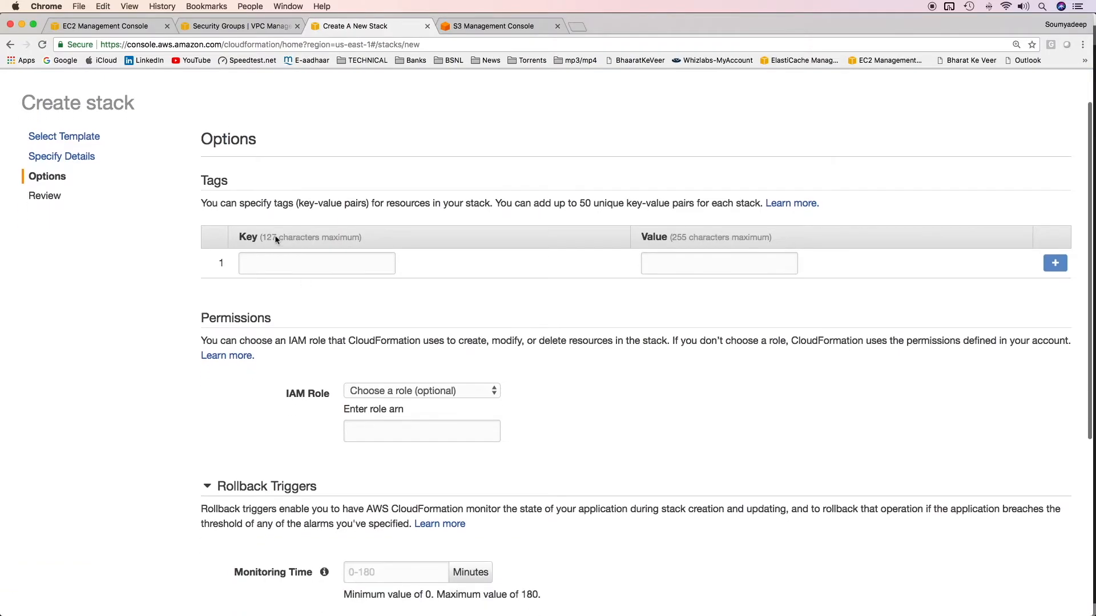
pyautogui.scroll(-2, 417, 239)
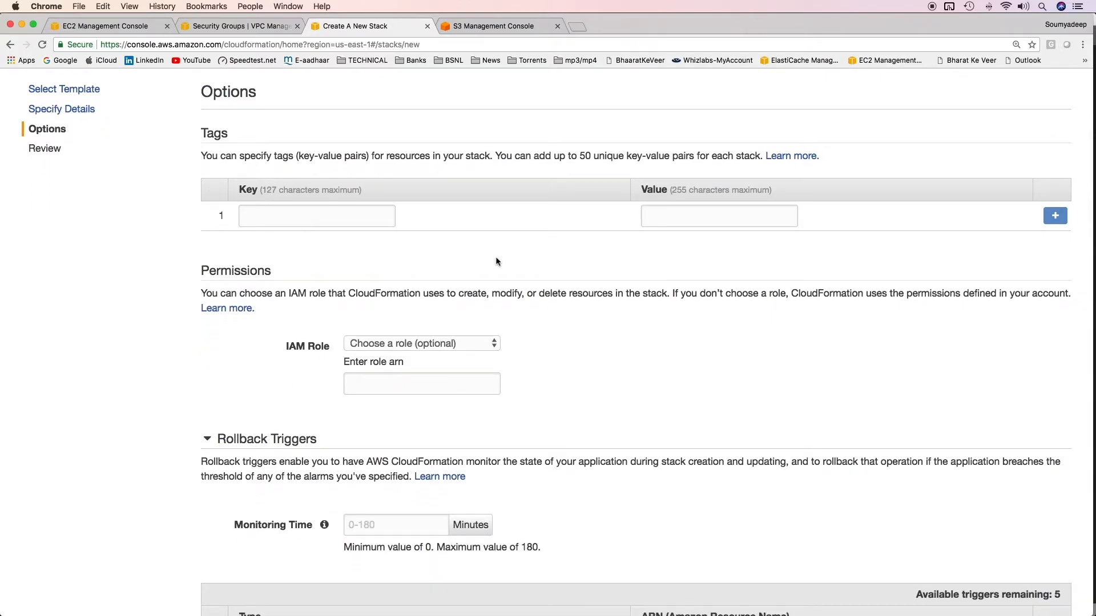
pyautogui.scroll(-5, 714, 343)
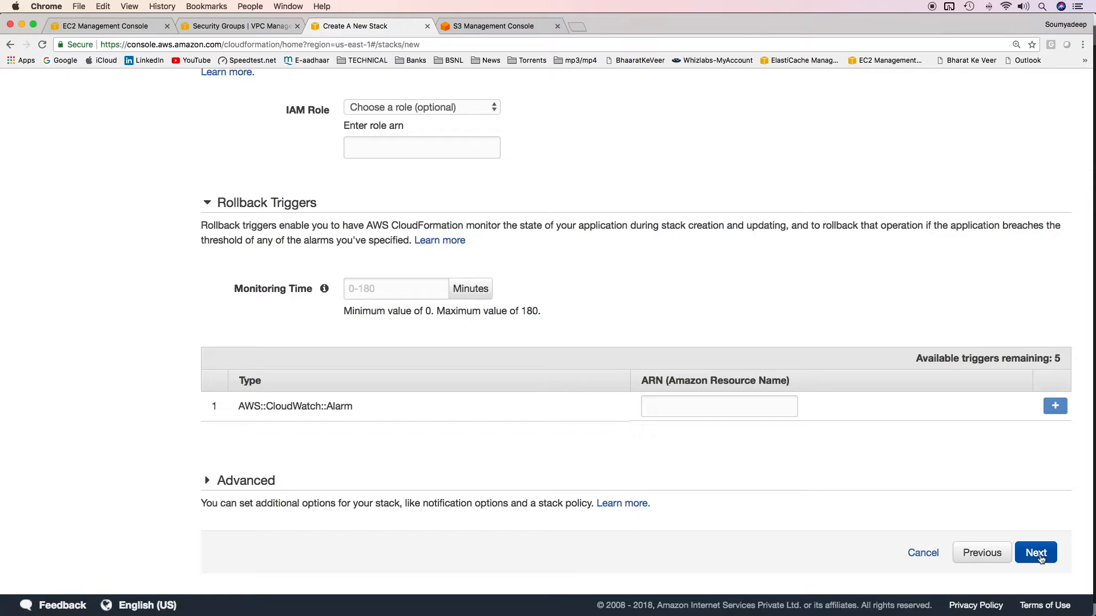
pyautogui.click(1040, 558)
pyautogui.click(1036, 555)
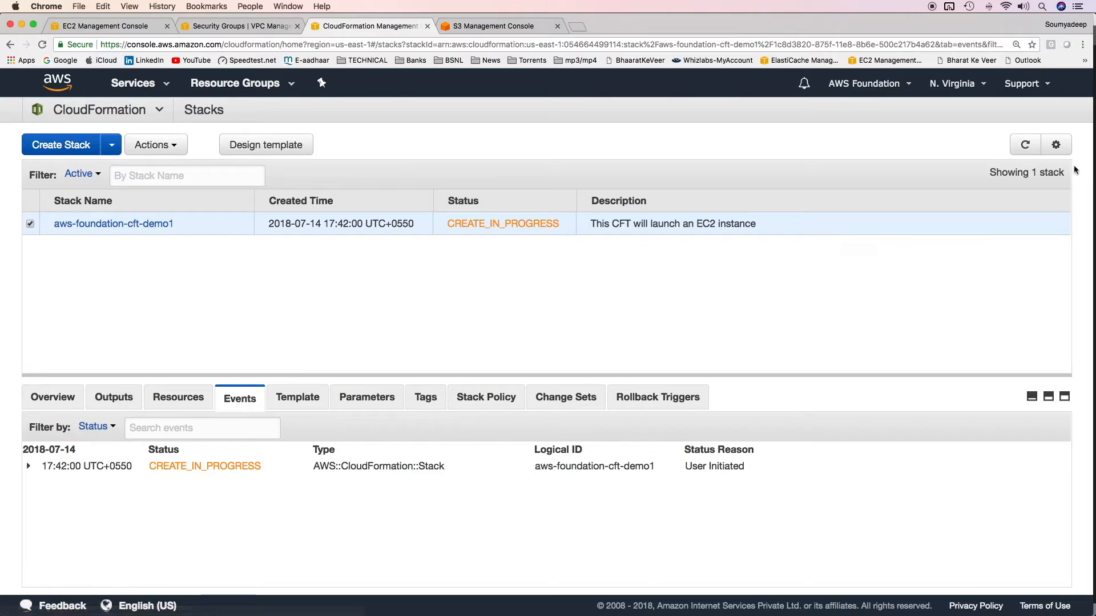
# - Refresh the stack and examine the creation events for aws-foundation-cft-demo1 and AwsFoundationEc2Instance
pyautogui.click(1022, 146)
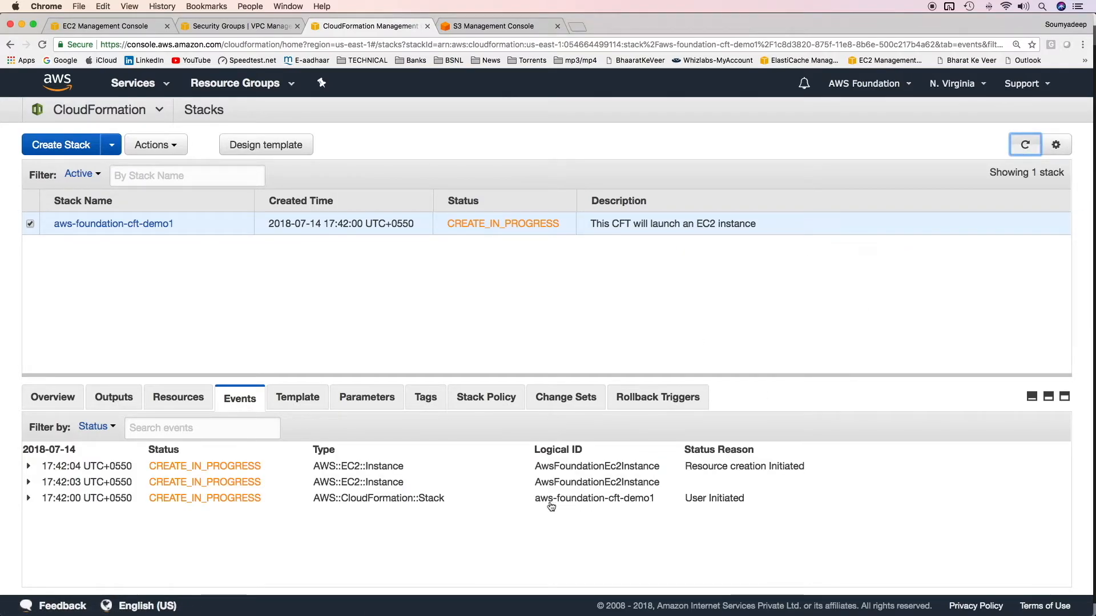
pyautogui.tripleClick(548, 497)
pyautogui.click(532, 484)
pyautogui.tripleClick(532, 484)
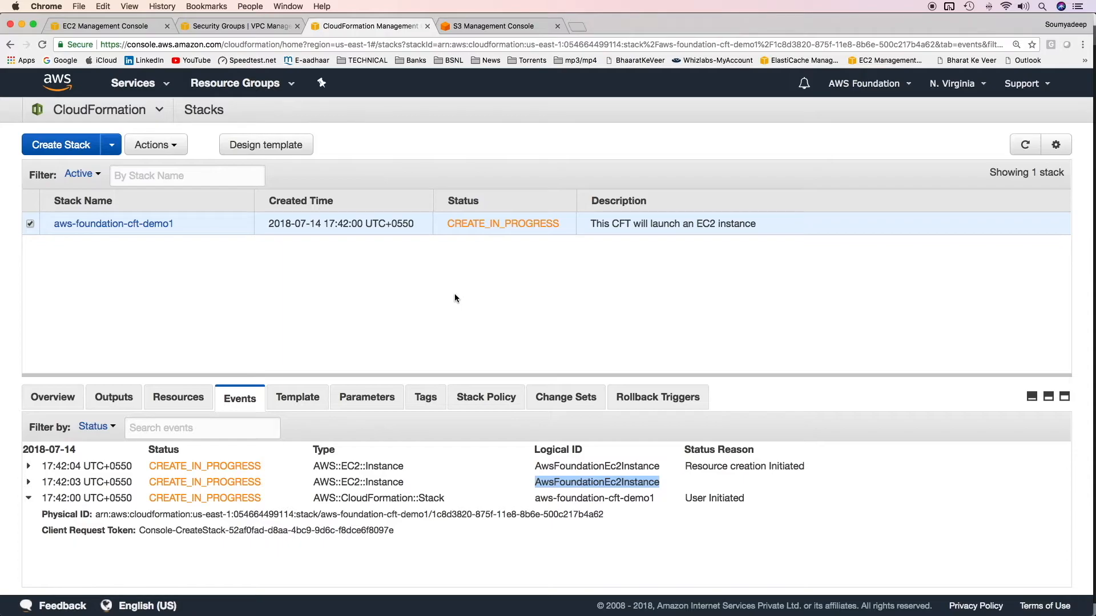
# - Examine the stack name and stack ID in the overview of aws-foundation-cft-demo1
pyautogui.click(50, 397)
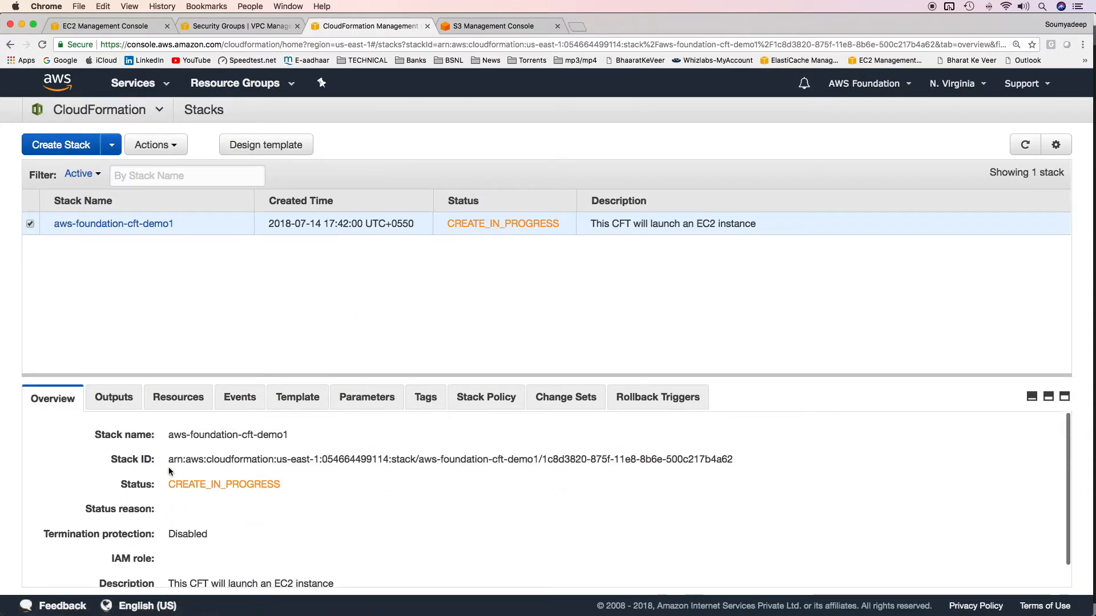
pyautogui.moveTo(172, 435); pyautogui.dragTo(290, 435)
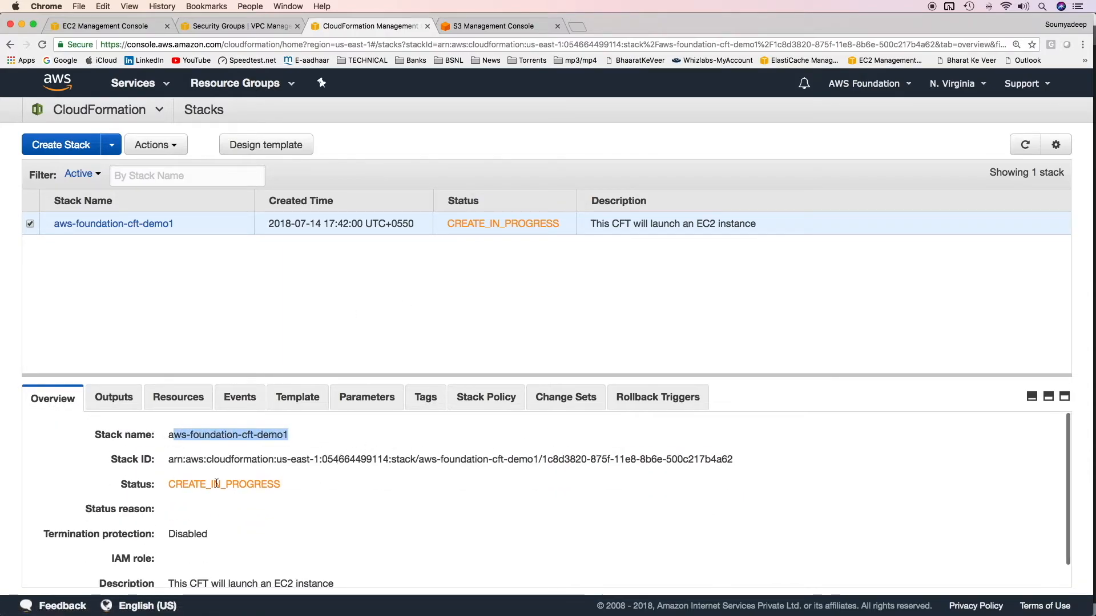
pyautogui.moveTo(173, 460); pyautogui.dragTo(199, 459)
pyautogui.click(263, 461)
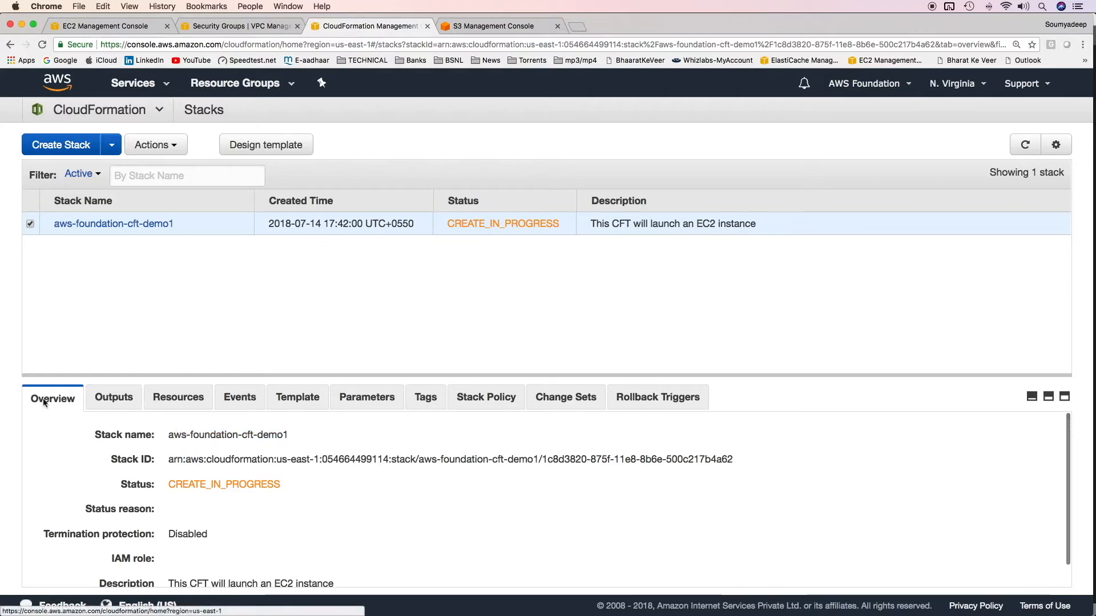
# - Check the stack's outputs and the physical ID of its AwsFoundationEc2Instance resource, and find the matching AwsFoundationCFTDemo instance in the EC2 console
pyautogui.click(100, 399)
pyautogui.click(188, 403)
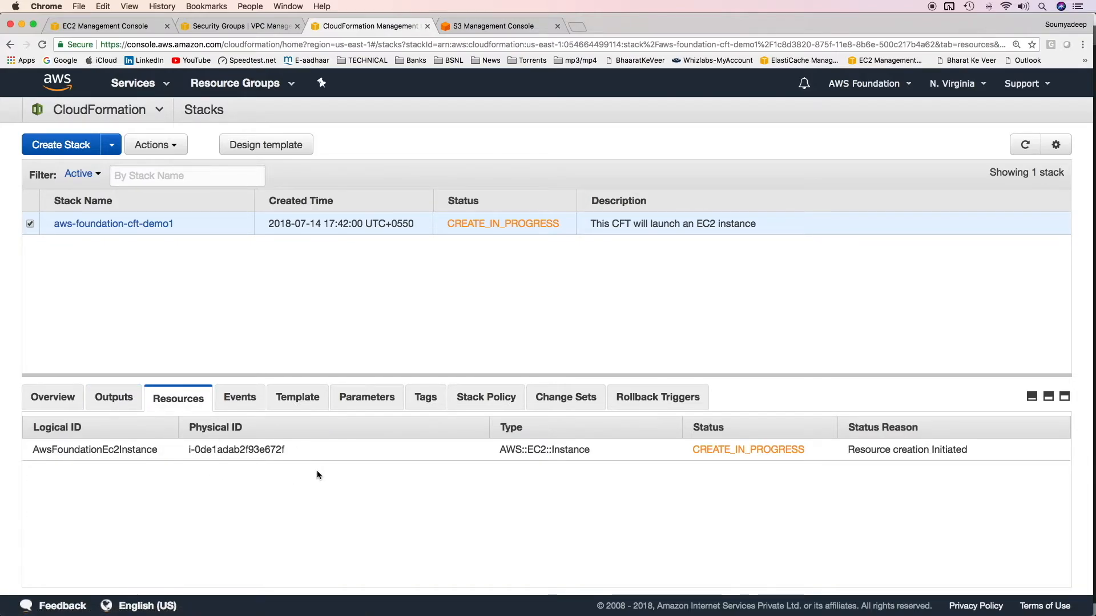
pyautogui.moveTo(110, 459); pyautogui.dragTo(180, 465)
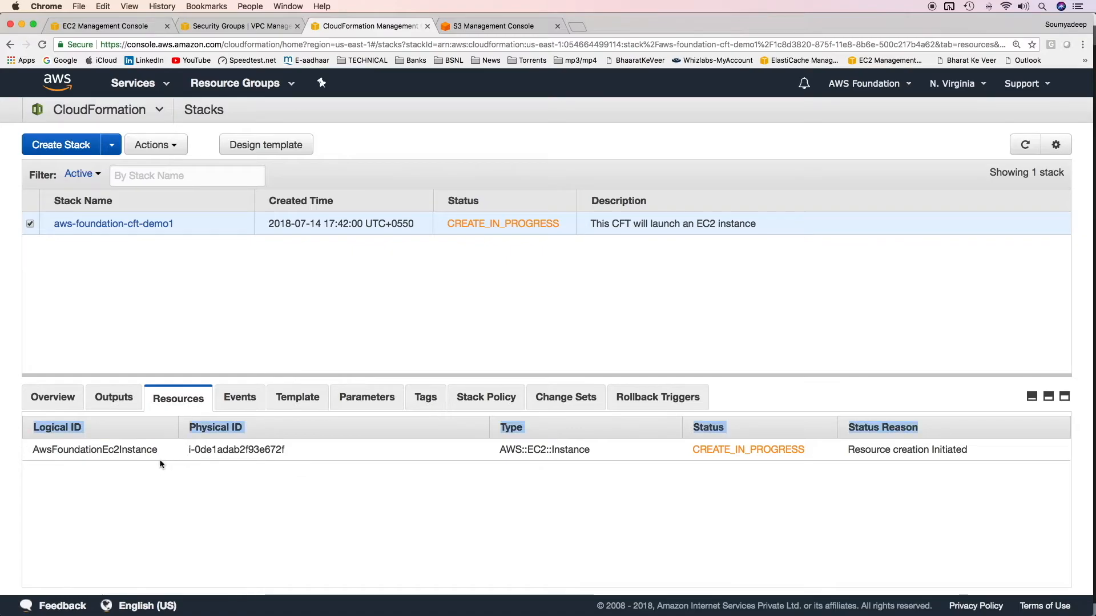
pyautogui.doubleClick(137, 451)
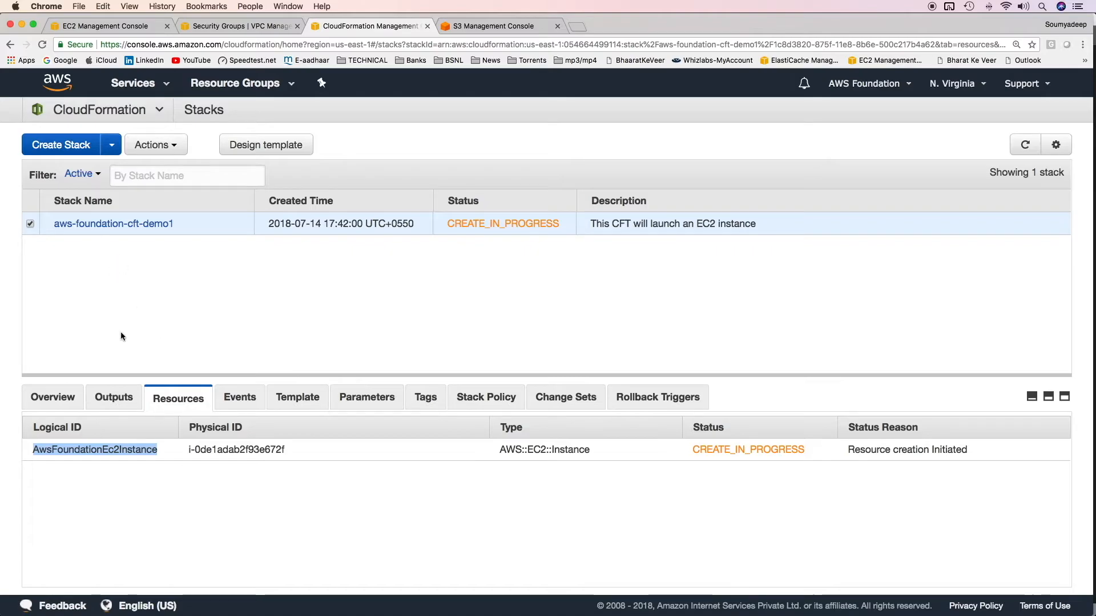
pyautogui.click(268, 450)
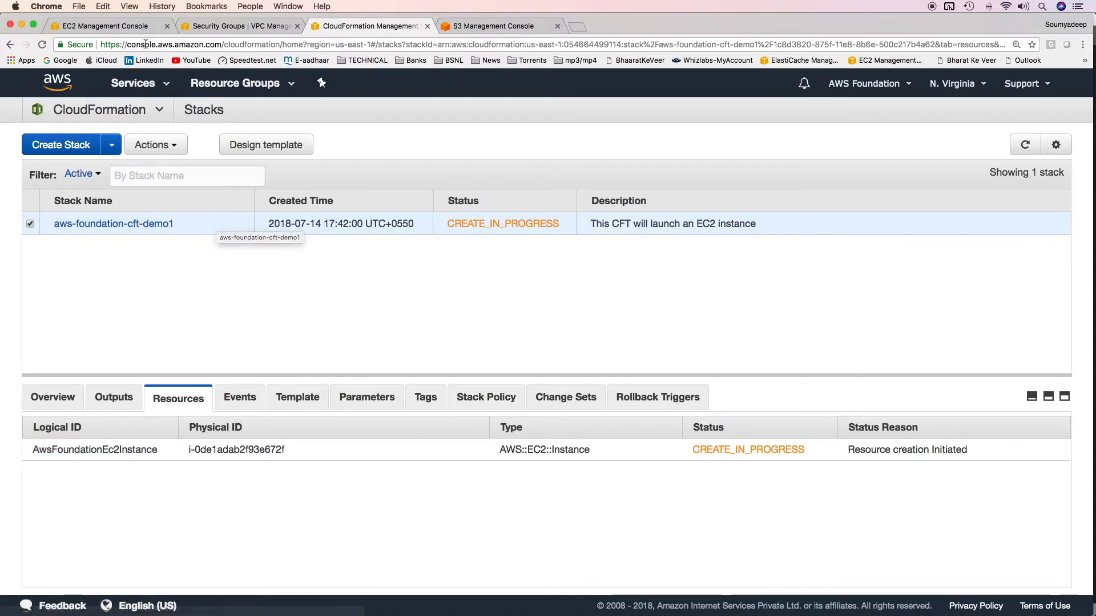
pyautogui.press('super+1')
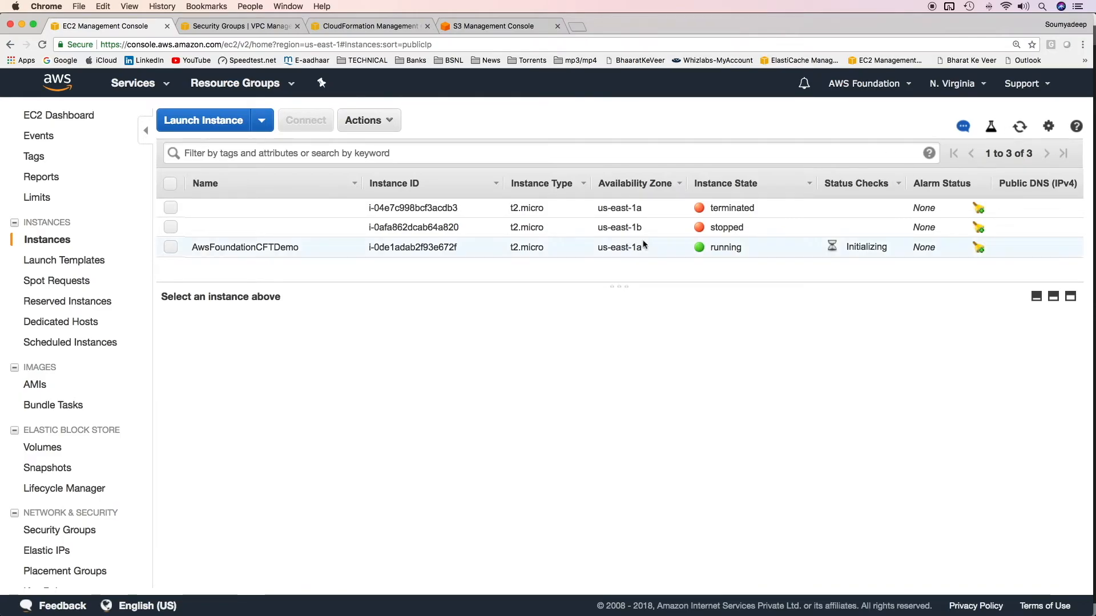
pyautogui.moveTo(429, 249); pyautogui.dragTo(479, 250)
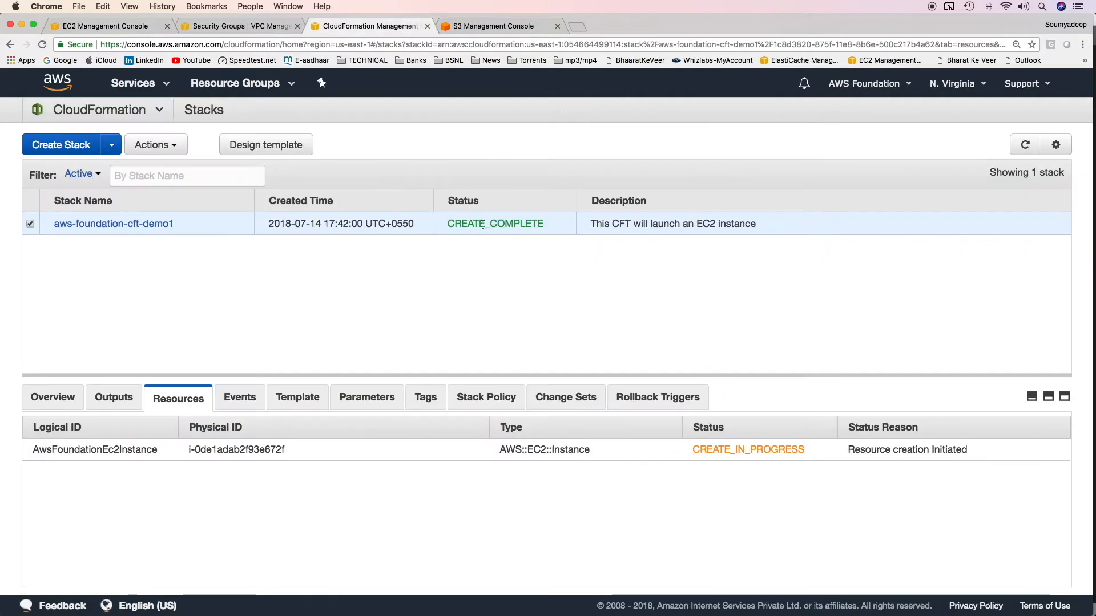
# - Review the stack's events, template, parameters, tags and overview in CloudFormation, and check the AwsFoundationCFTDemo instance's details in EC2
pyautogui.click(240, 398)
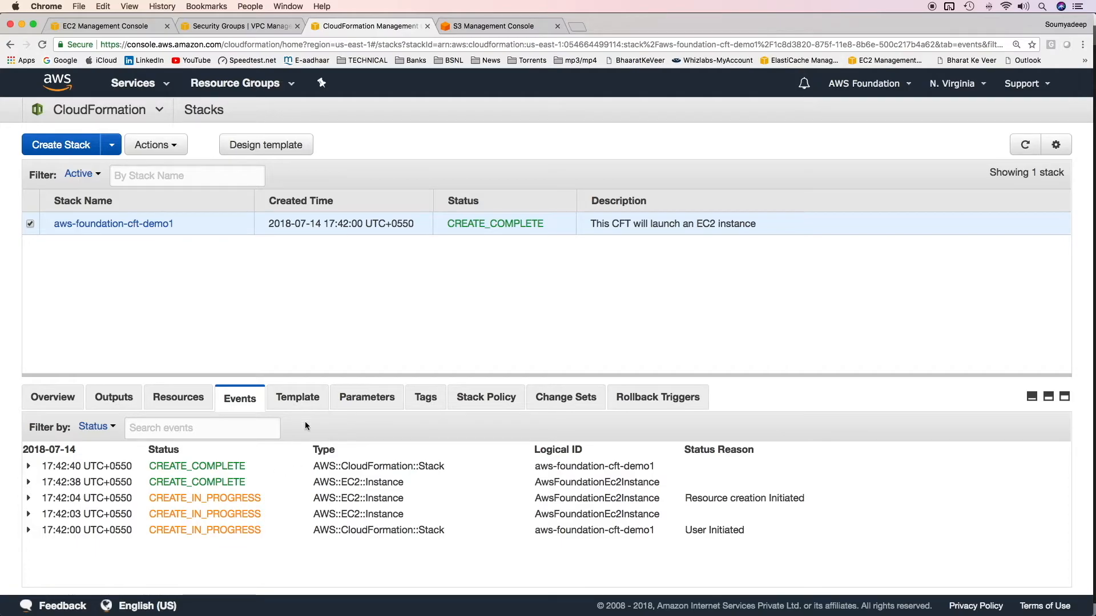
pyautogui.click(313, 402)
pyautogui.scroll(-5, 331, 446)
pyautogui.scroll(5, 331, 448)
pyautogui.scroll(-5, 329, 451)
pyautogui.scroll(5, 330, 450)
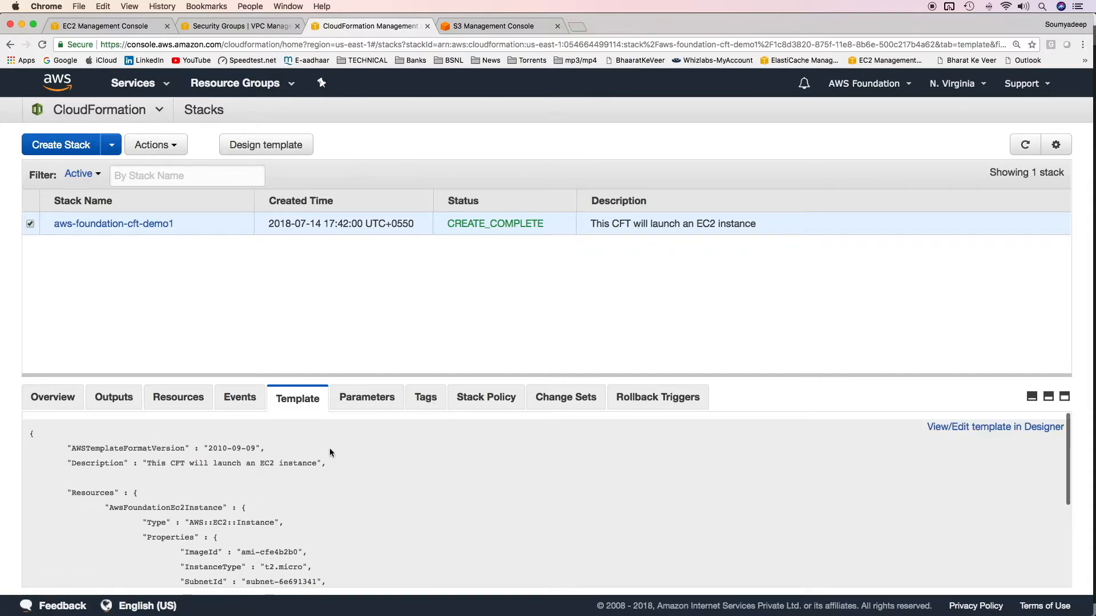
pyautogui.click(368, 396)
pyautogui.click(424, 396)
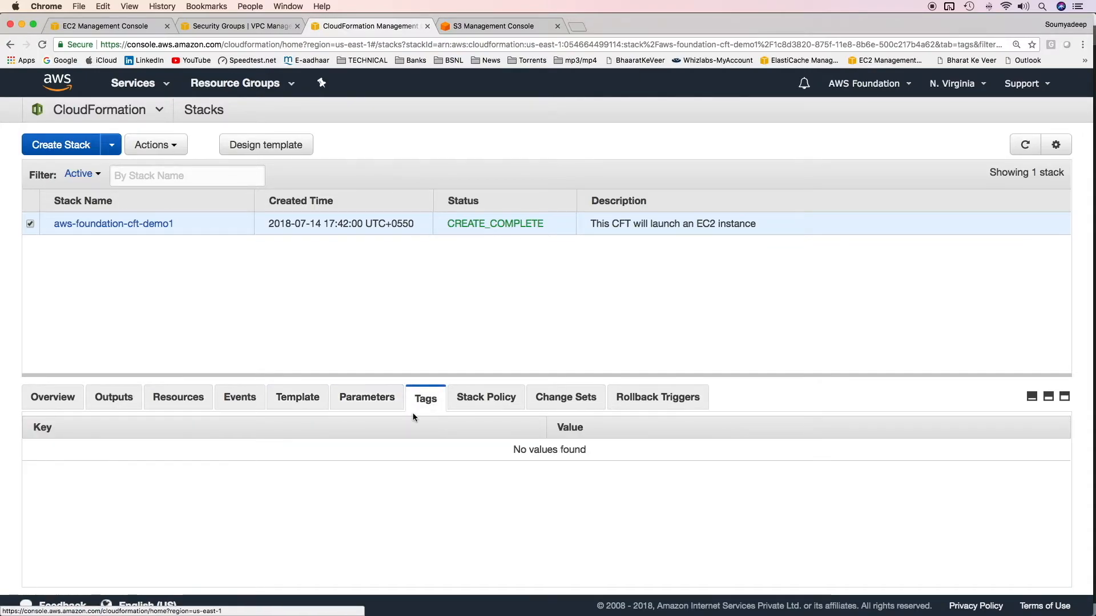
pyautogui.click(69, 399)
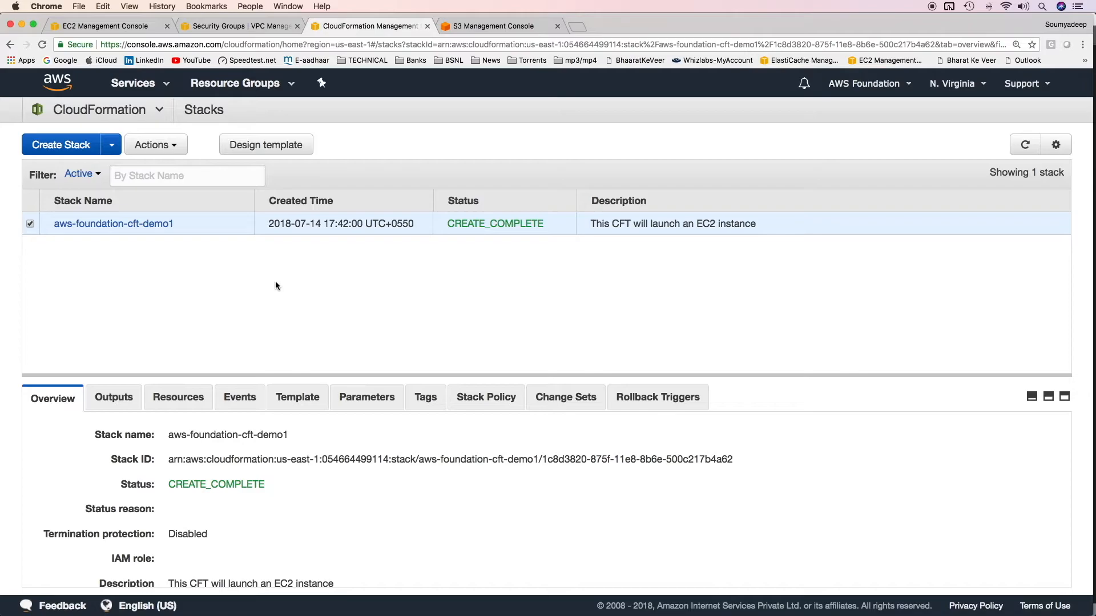
pyautogui.press('super+1')
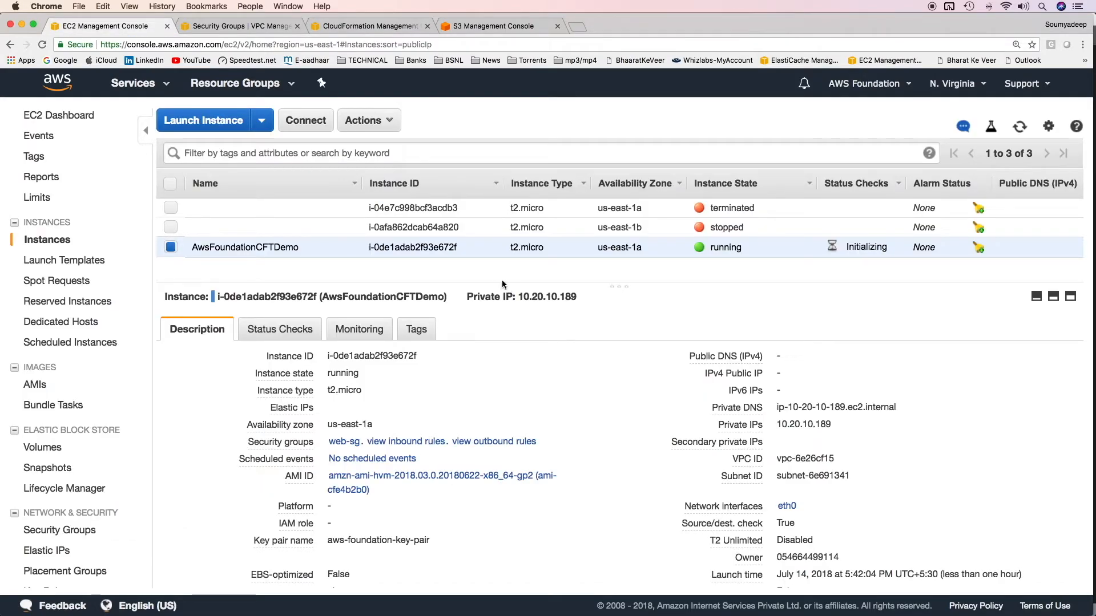
# - Return to CloudFormation and delete the aws-foundation-cft-demo1 stack with all its resources
pyautogui.click(350, 27)
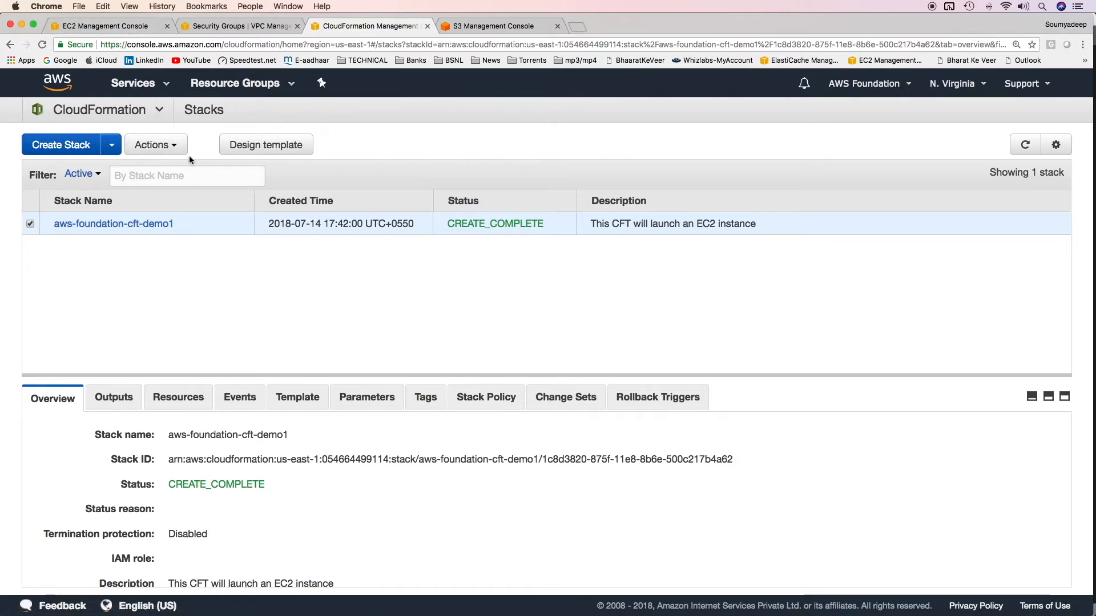
pyautogui.click(154, 144)
pyautogui.click(169, 235)
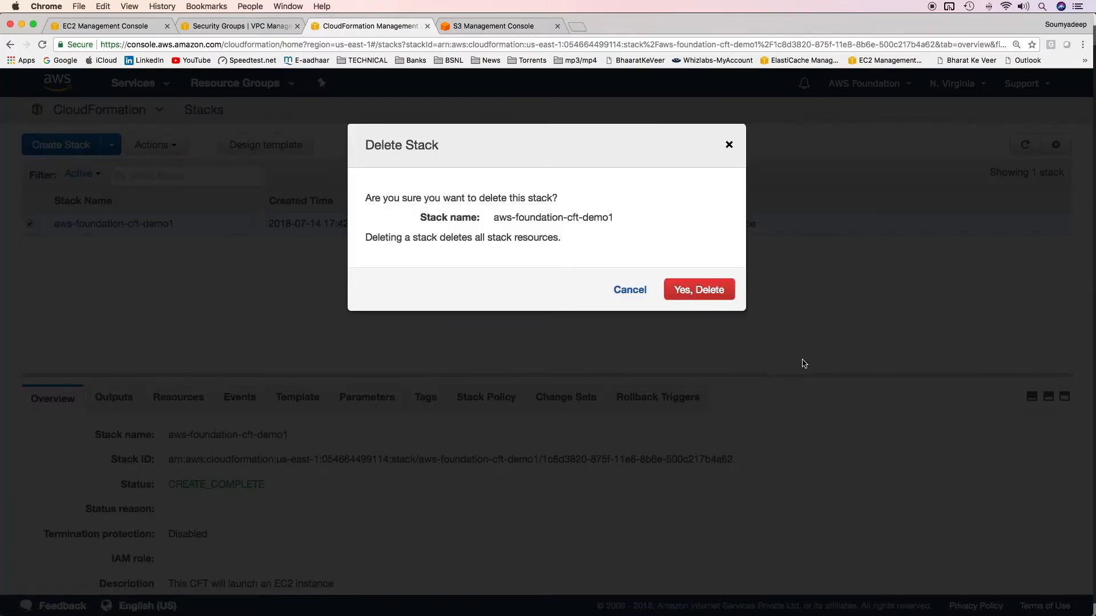
pyautogui.click(703, 292)
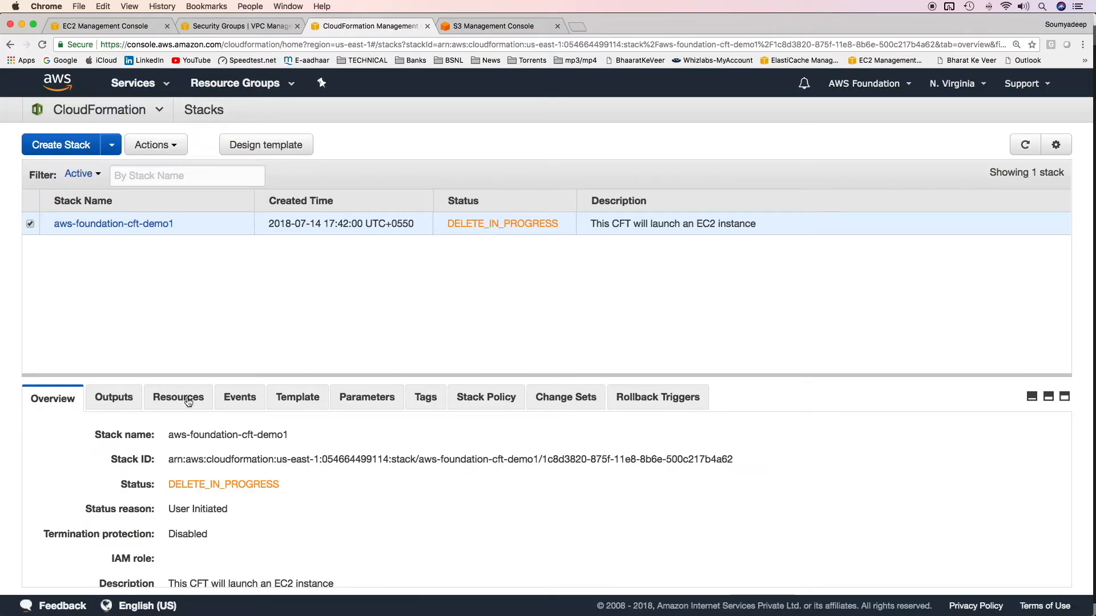
# - Examine the stack's deletion events with the AwsFoundationEc2Instance entry expanded, and check the AwsFoundationCFTDemo instance's state in EC2
pyautogui.click(244, 402)
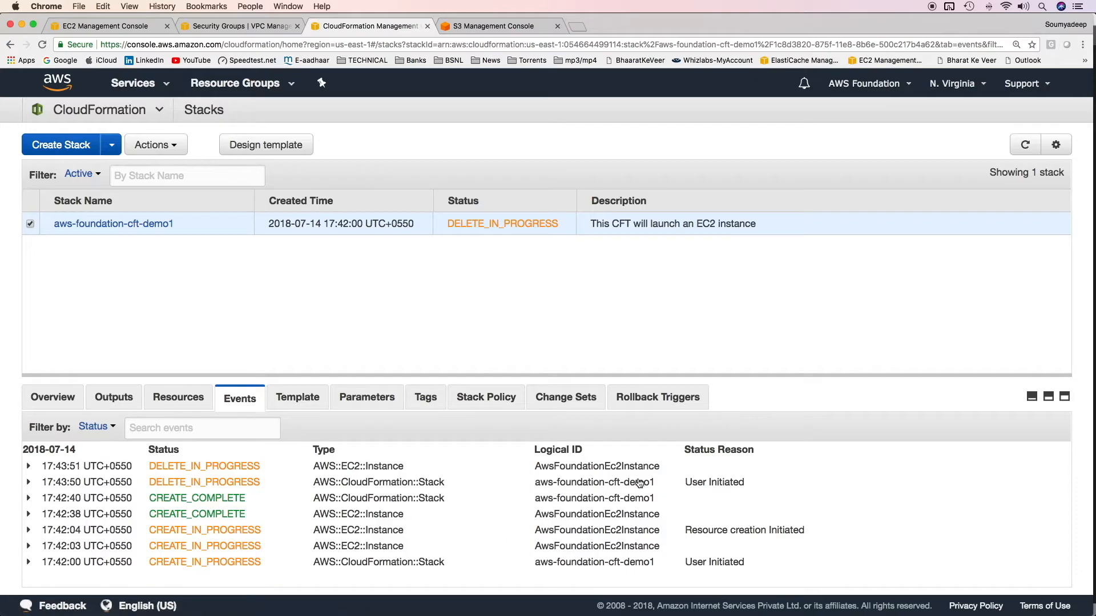
pyautogui.click(549, 471)
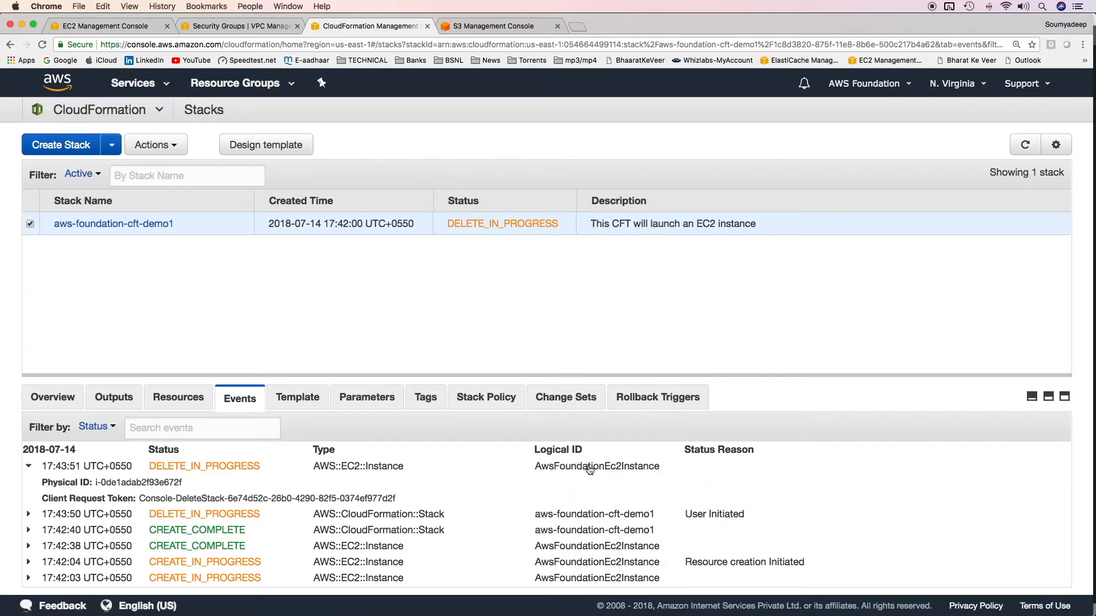
pyautogui.click(117, 26)
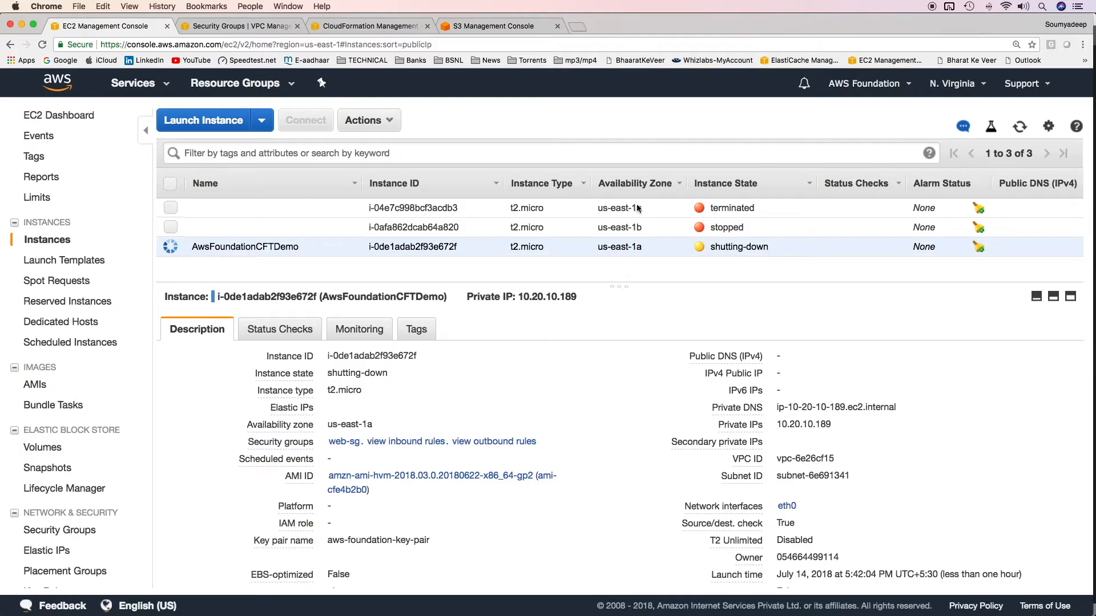
# - Read the DeletionPolicy Attribute documentation in Safari, covering the JSON and YAML examples and the Delete, Retain and Snapshot options
pyautogui.press('super+3')
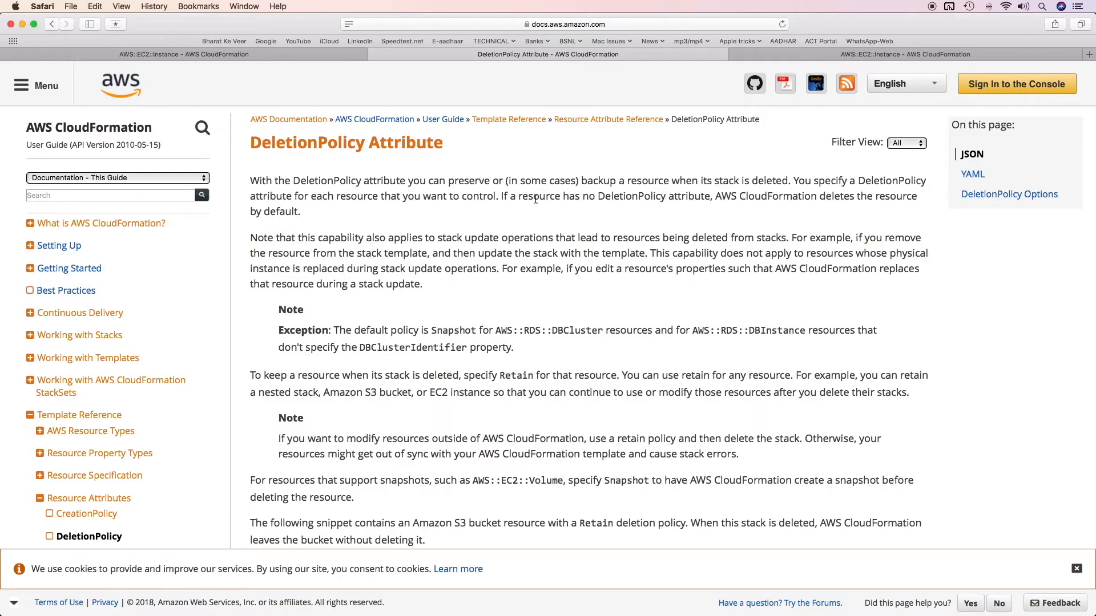
pyautogui.scroll(-10, 535, 200)
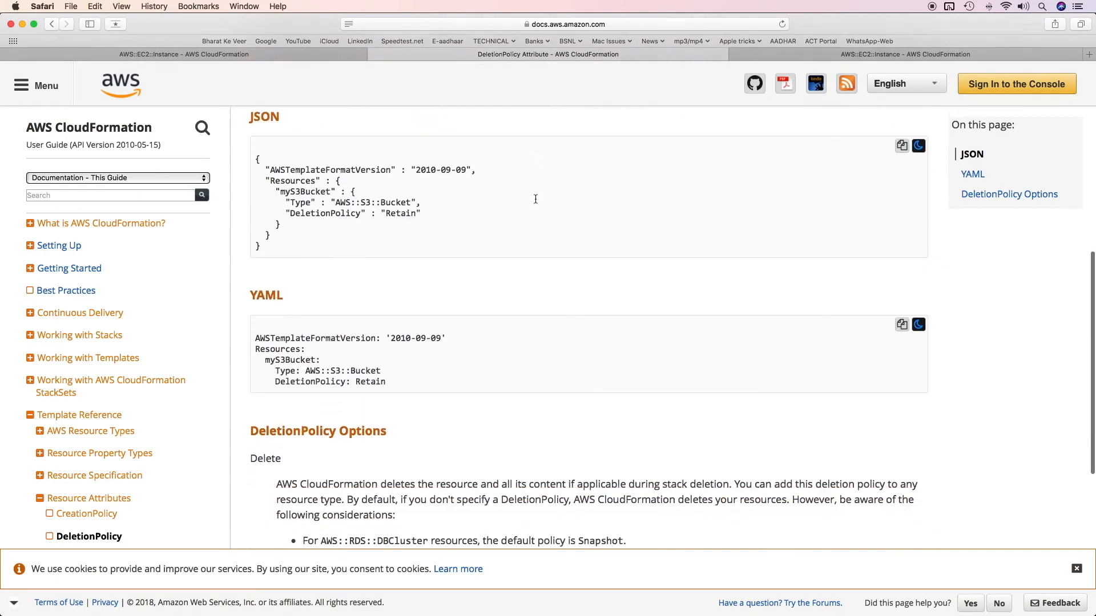
pyautogui.scroll(3, 535, 199)
pyautogui.scroll(-5, 536, 202)
pyautogui.scroll(-6, 536, 204)
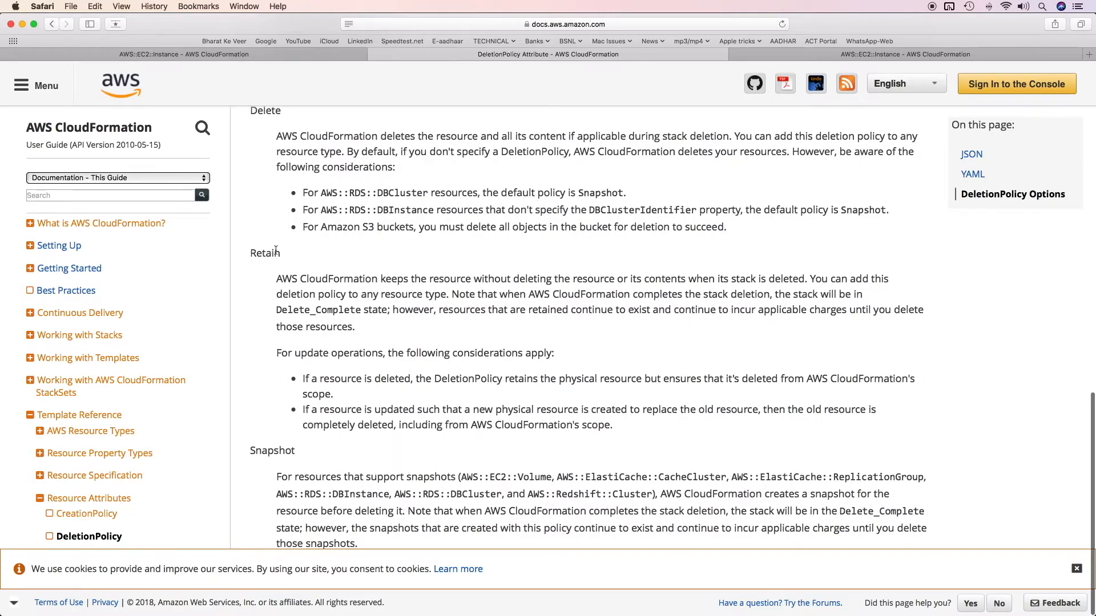
pyautogui.scroll(1, 328, 436)
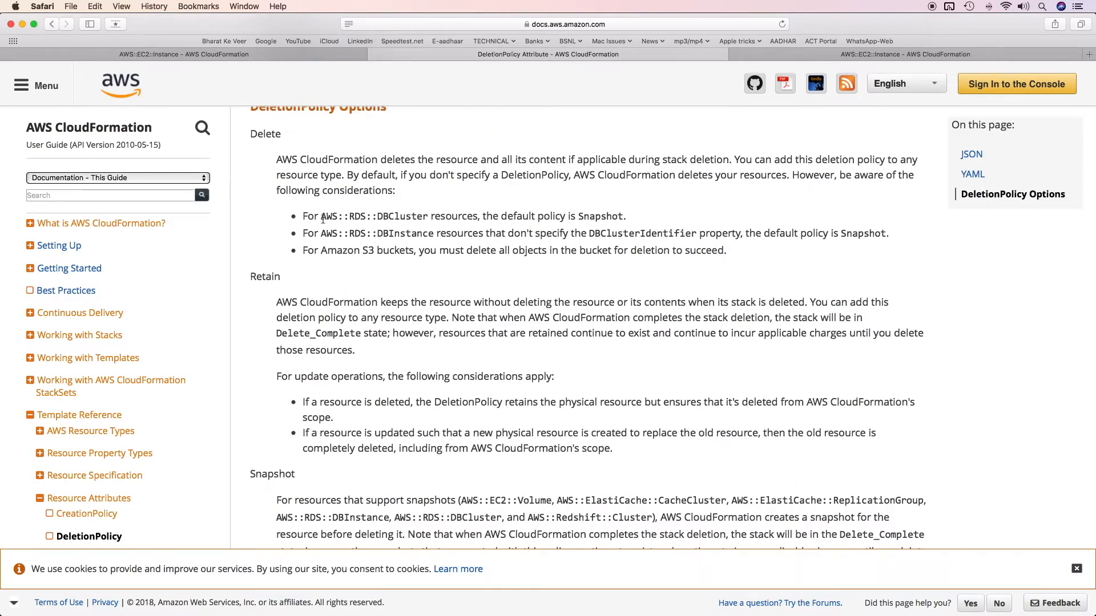
pyautogui.moveTo(250, 277); pyautogui.dragTo(411, 278)
pyautogui.scroll(-1, 409, 272)
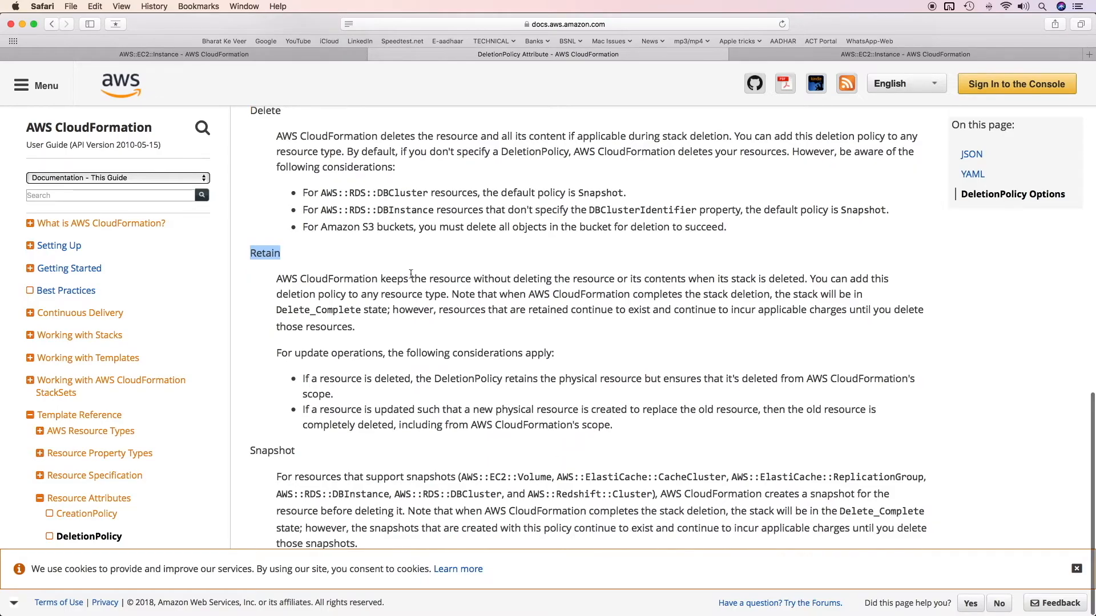
pyautogui.doubleClick(285, 451)
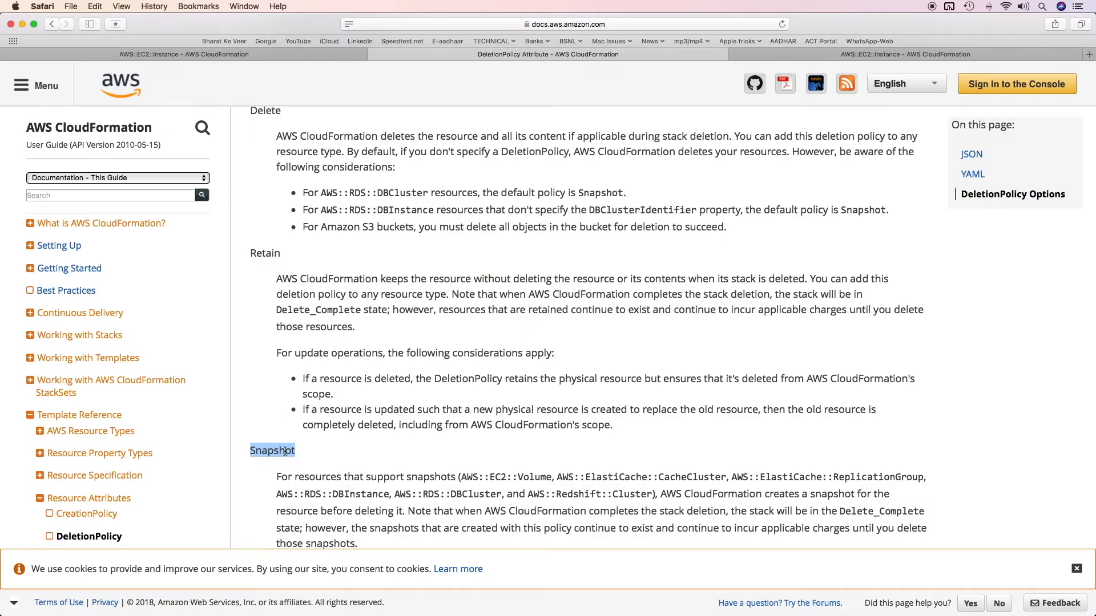
# - Switch to ec2-cft.json in Sublime Text and add a Parameters section before Resources, with an ImageId parameter of type String
pyautogui.press('super+Tab')
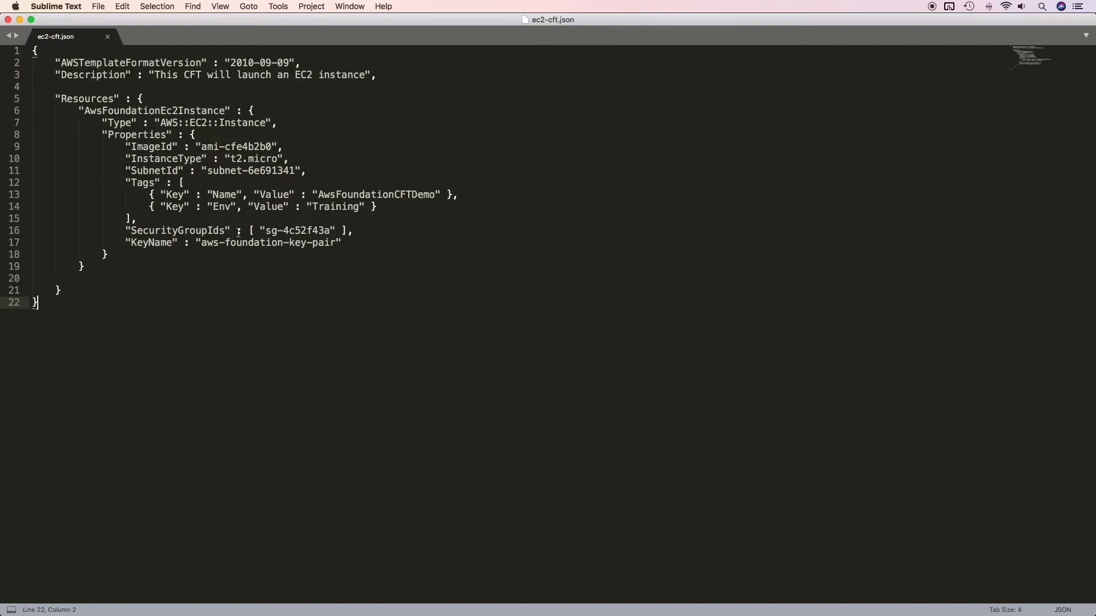
pyautogui.click(198, 134)
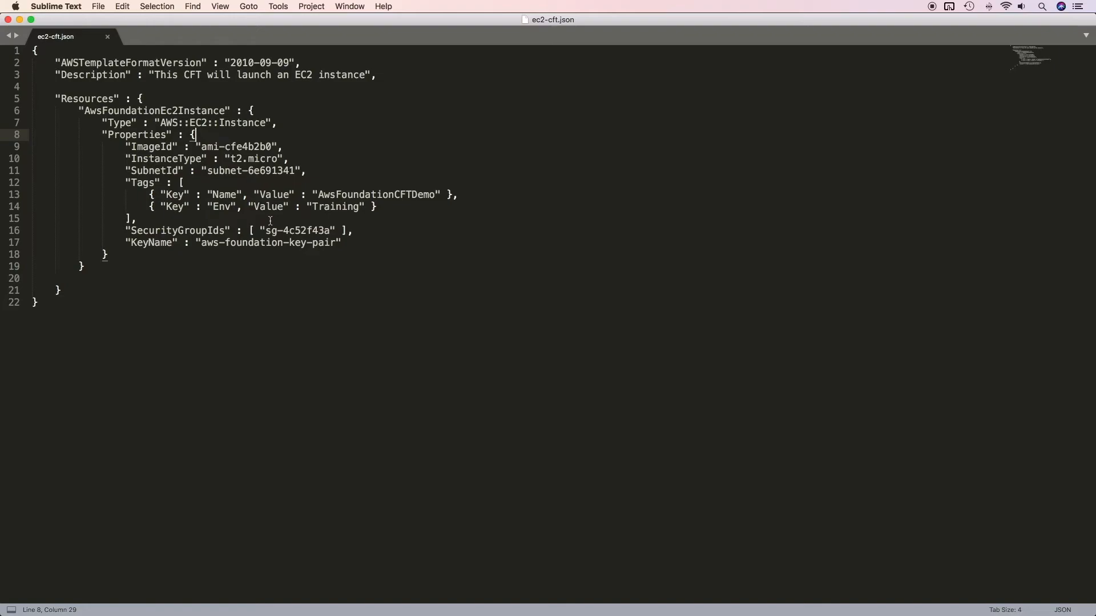
pyautogui.press('Up')
pyautogui.press('Up')
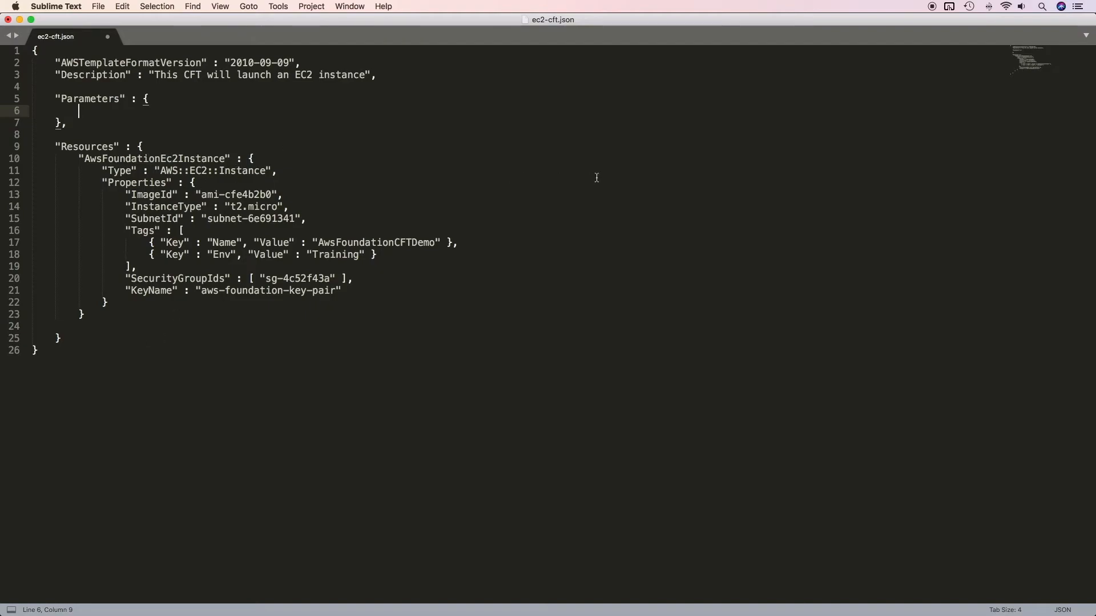
pyautogui.write('"ImageID" : { "Type" : "String" }')
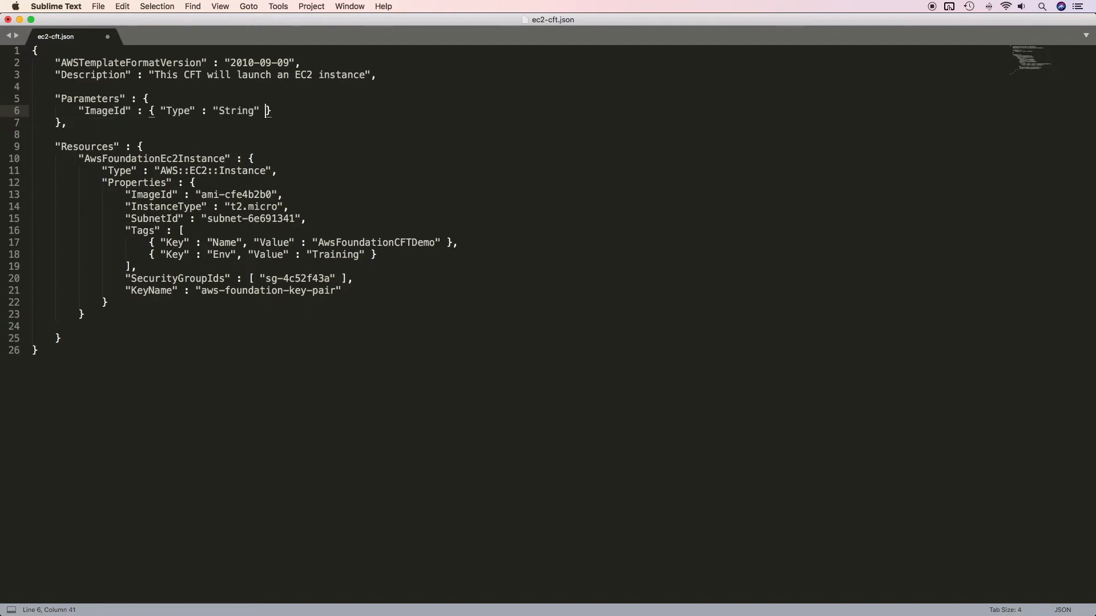
# - Add an InstanceType parameter of type String with the default t2.micro below the ImageId parameter
pyautogui.write(',')
pyautogui.press('Return')
pyautogui.write('"')
pyautogui.write('InstanceType')
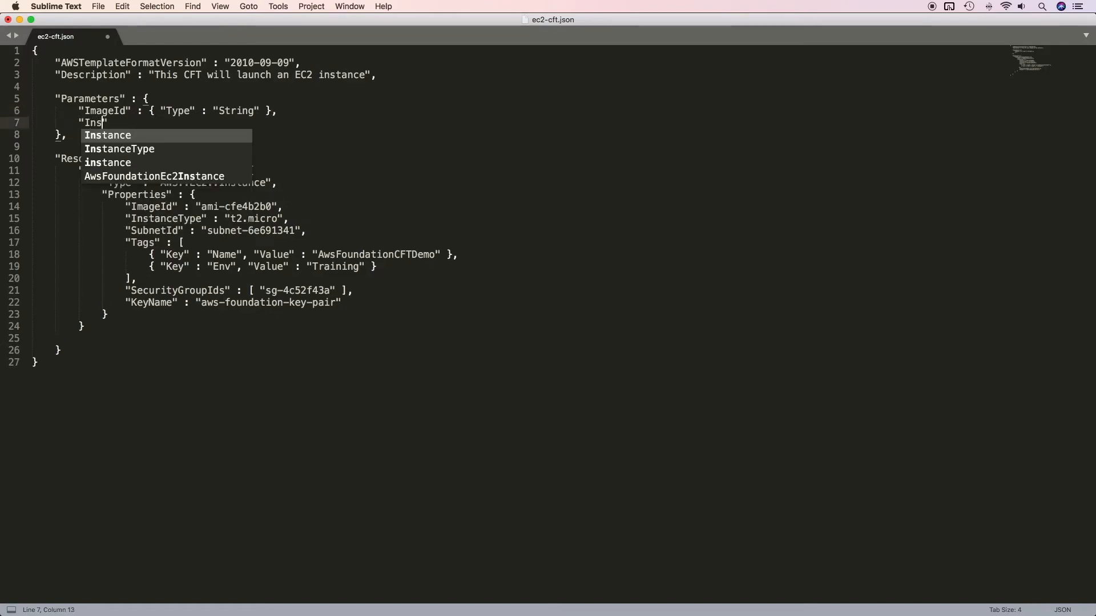
pyautogui.write('" : {')
pyautogui.press('Return')
pyautogui.write('"Type" : "String",')
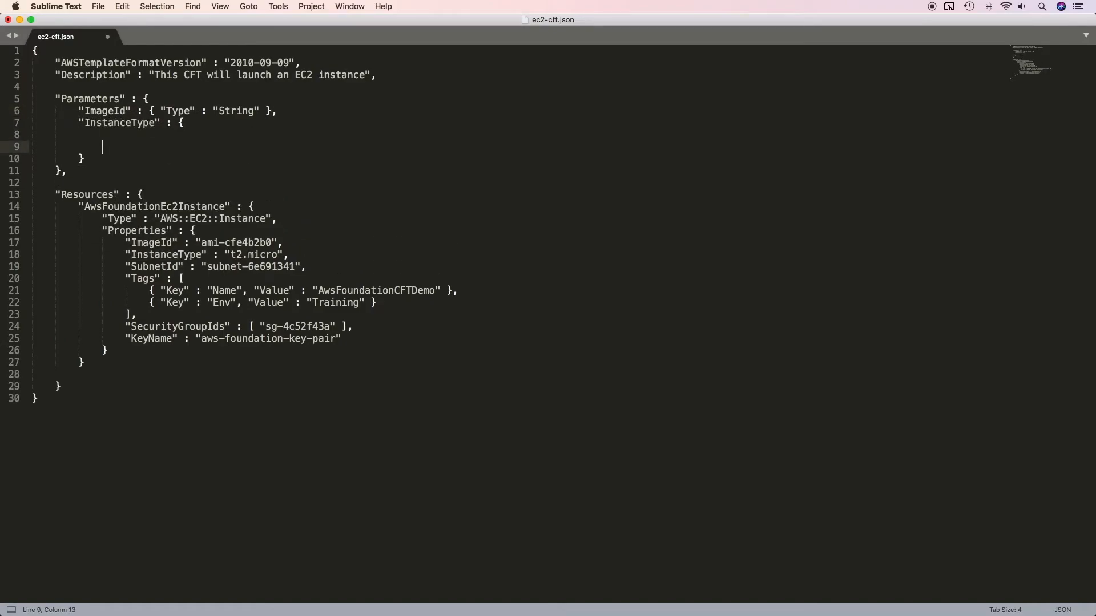
pyautogui.press('Return')
pyautogui.write('"Default" : "')
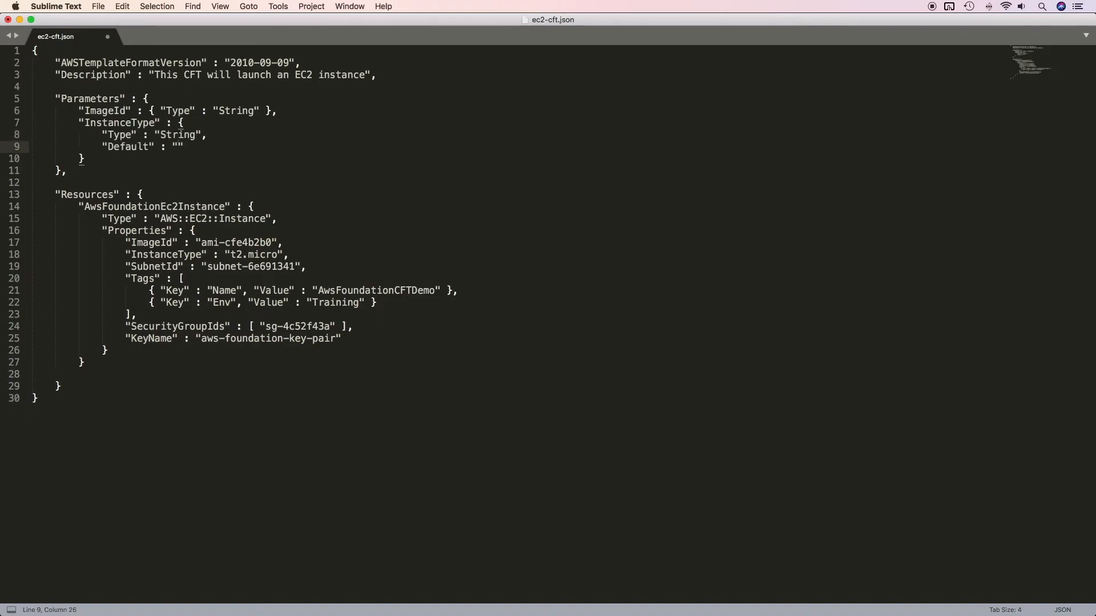
pyautogui.write('t2.mic')
pyautogui.write('ro')
# - Give the InstanceType parameter an AllowedValues list containing t2.micro, t2.nano and t2.small
pyautogui.write(',')
pyautogui.press('Return')
pyautogui.write('"AllowedValues" : "')
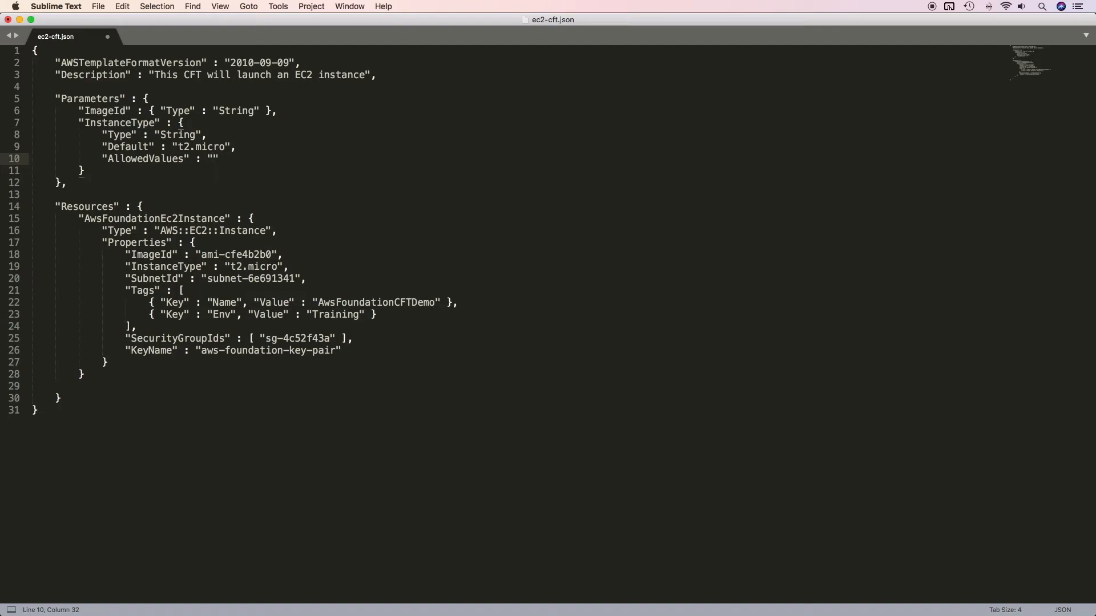
pyautogui.press('BackSpace')
pyautogui.write('[')
pyautogui.press('Left')
pyautogui.write('"')
pyautogui.write('t2.mi')
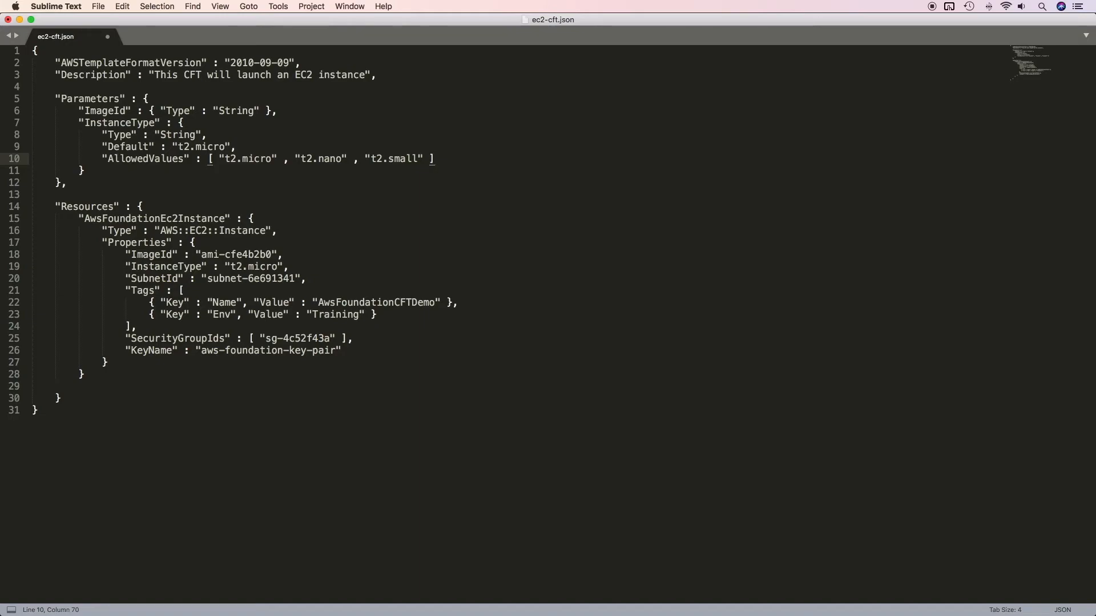
# - Add SubnetId and KeyName parameters of type String, and clear the instance's hardcoded ImageId, InstanceType, SubnetId and KeyName property values
pyautogui.press('Down')
pyautogui.write(',         "SubnetId" : { "Type" : "String" },         "KeyName"  : { "Type" : "String" }')
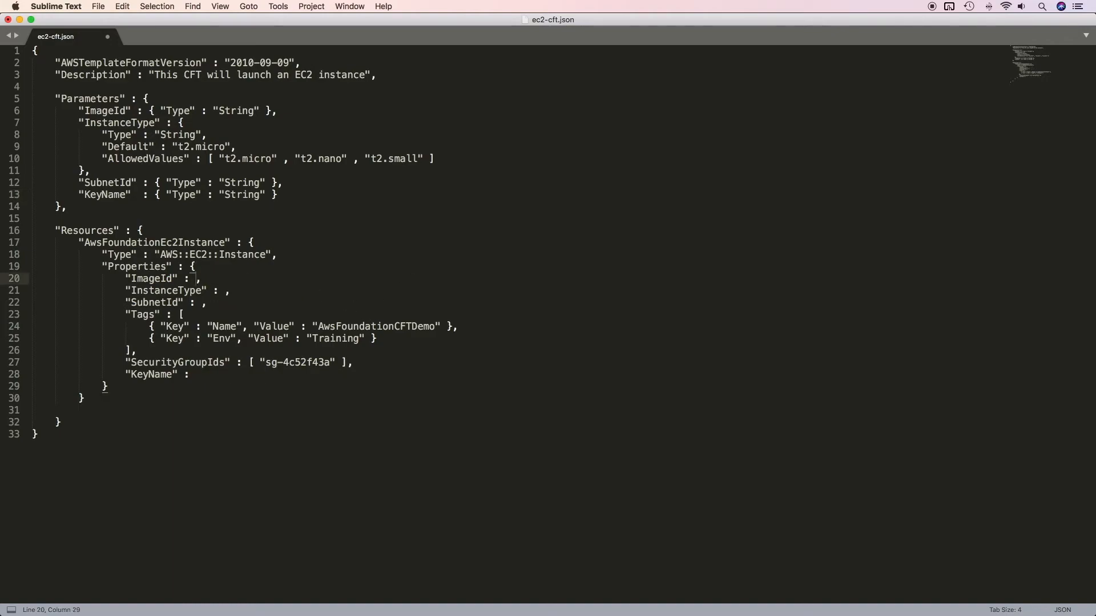
# - Set the instance's ImageId property to a Ref to the ImageId parameter
pyautogui.rightClick(227, 164)
pyautogui.click(293, 153)
pyautogui.write('{}')
pyautogui.press('Left')
pyautogui.write('"Ref" : ""')
pyautogui.press('Left')
pyautogui.write('Image')
pyautogui.press('Return')
# - Rename the four parameters to ImageIdParm, InstanceTypeParm, SubnetIdParm and KeyNameParm
pyautogui.doubleClick(106, 110)
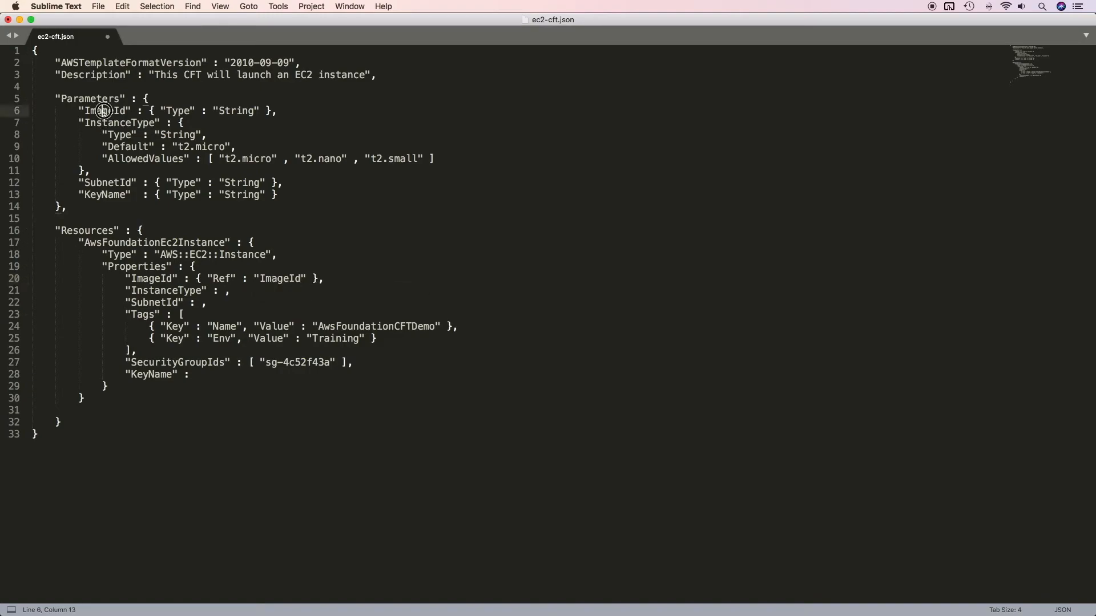
pyautogui.click(89, 111)
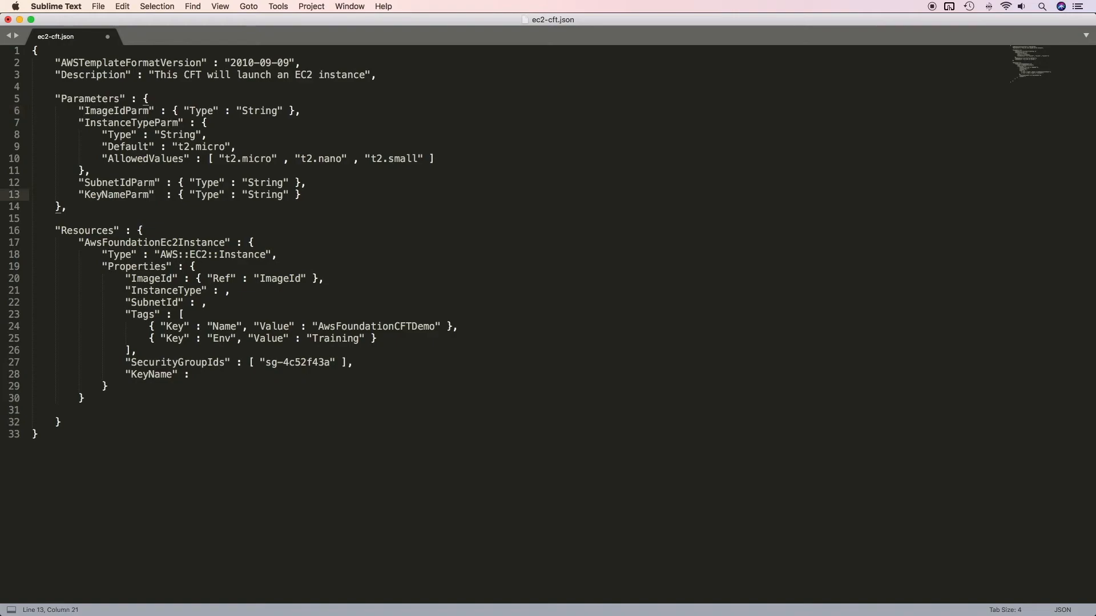
# - Change the Ref in the instance's ImageId property to ImageIdParm
pyautogui.press('Up')
pyautogui.press('Up')
pyautogui.press('Up')
pyautogui.press('Up')
pyautogui.press('Up')
pyautogui.press('Up')
pyautogui.press('Down')
pyautogui.press('Down')
pyautogui.press('Down')
pyautogui.press('Down')
pyautogui.press('Down')
pyautogui.press('Down')
pyautogui.press('Down')
pyautogui.press('Down')
pyautogui.press('Down')
pyautogui.press('Down')
pyautogui.press('Down')
pyautogui.press('Down')
pyautogui.press('Down')
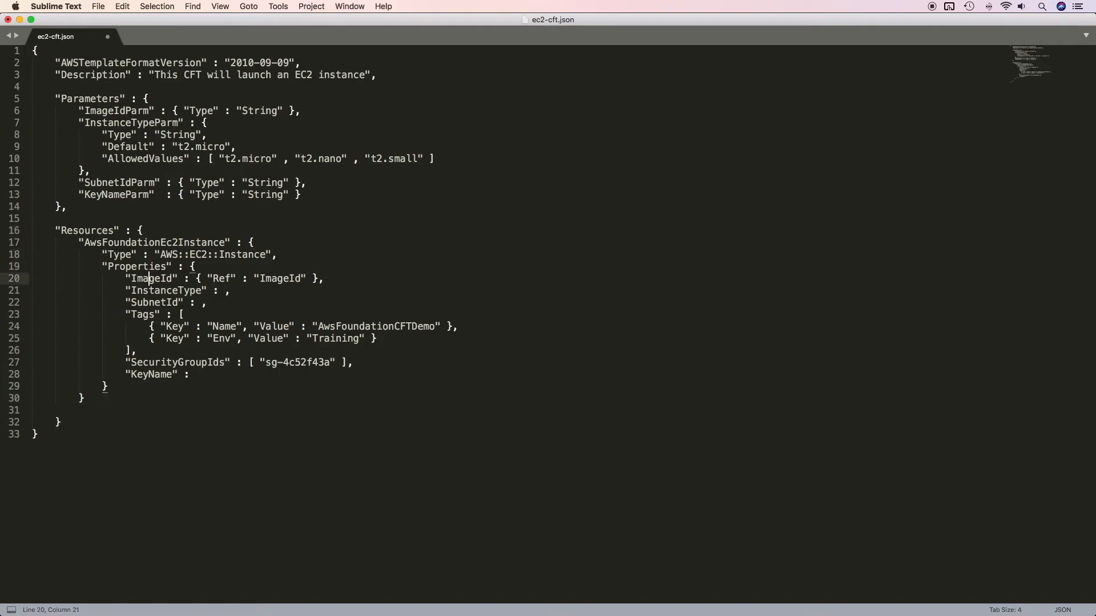
pyautogui.press('super+Right')
pyautogui.press('Left')
pyautogui.press('Left')
pyautogui.press('Left')
pyautogui.press('Left')
pyautogui.write('Parm')
# - Set the InstanceType property to a Ref to InstanceTypeParm and the SubnetId property to a Ref to SubnetIdParm
pyautogui.press('Down')
pyautogui.press('Left')
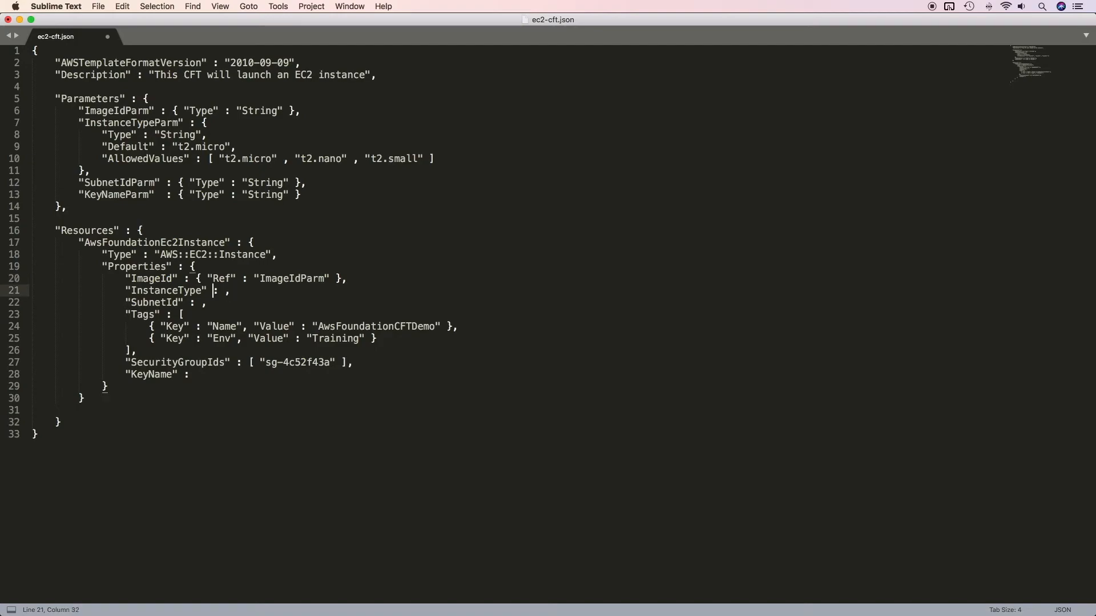
pyautogui.write('{ "Ref" : "In')
pyautogui.press('Down')
pyautogui.press('Down')
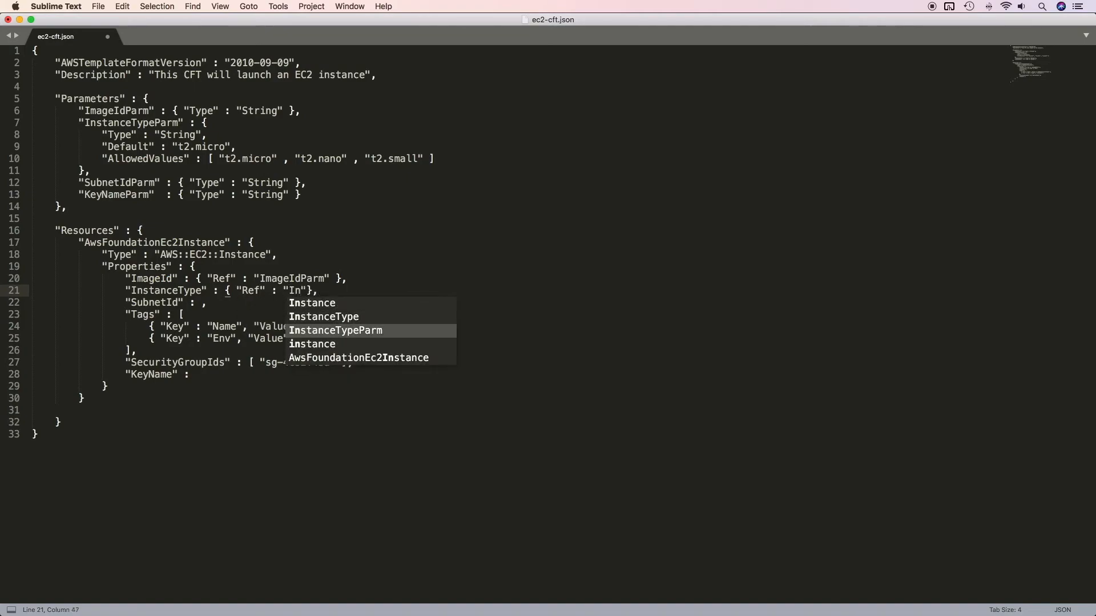
pyautogui.press('Return')
pyautogui.click(202, 303)
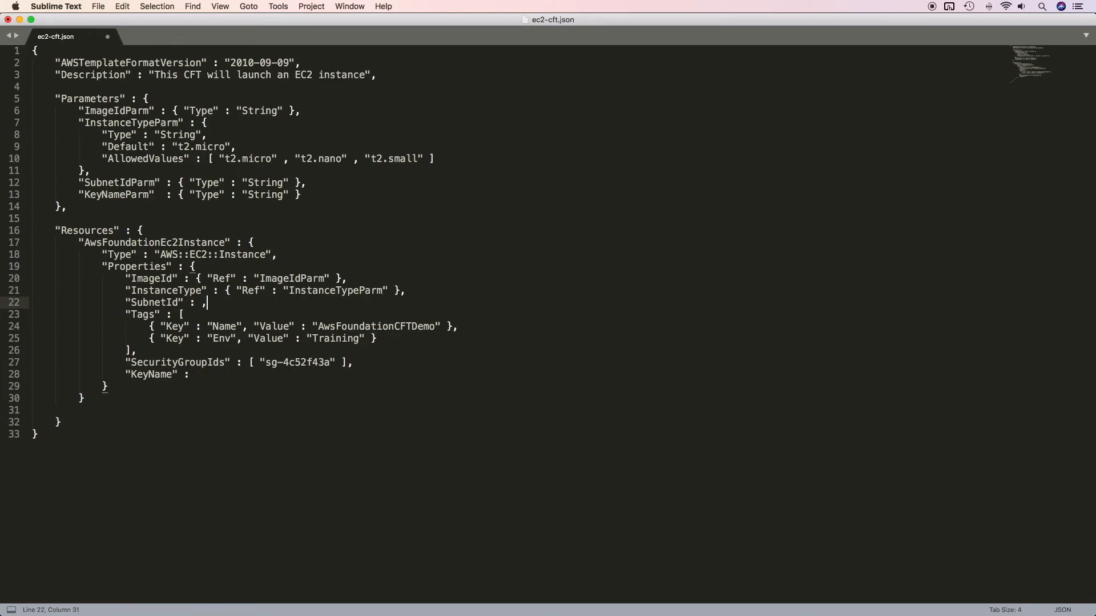
pyautogui.write('{ "Ref" : "SubnetIdParm"')
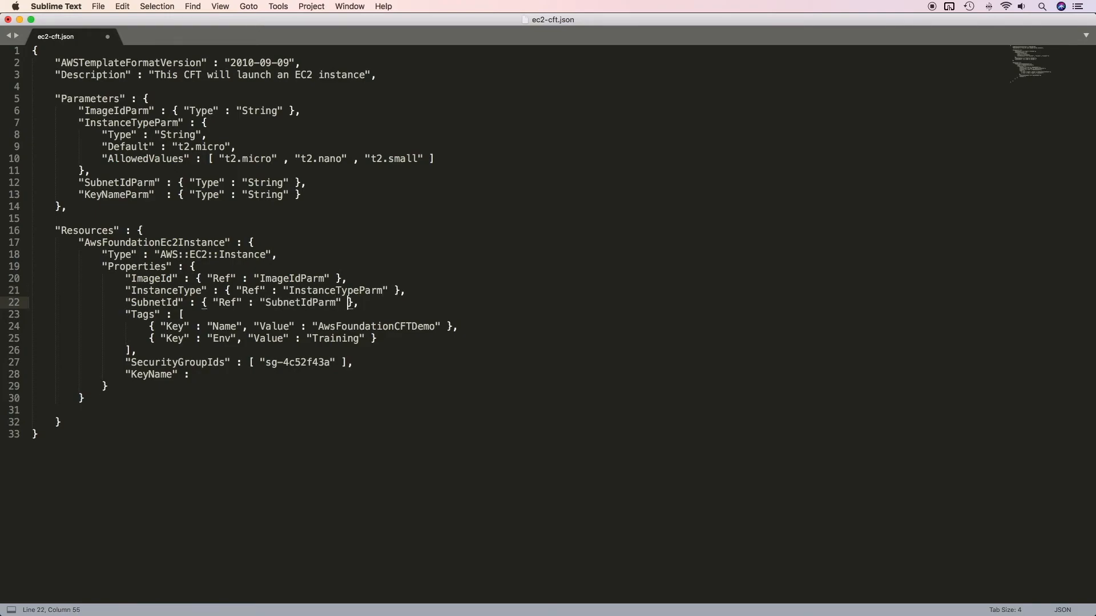
# - Set the KeyName property to a Ref to KeyNameParm and save the template
pyautogui.press('Down')
pyautogui.press('Down')
pyautogui.press('Down')
pyautogui.press('Down')
pyautogui.press('Down')
pyautogui.press('Down')
pyautogui.write('{ "Ref" : "Ke')
pyautogui.press('Down')
pyautogui.press('Down')
pyautogui.press('Return')
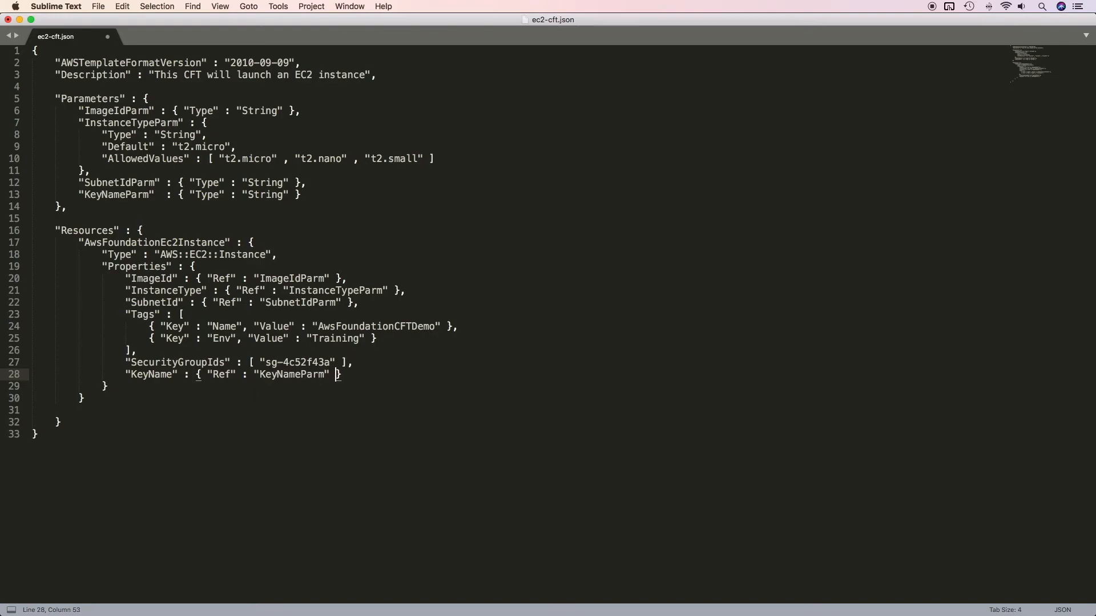
pyautogui.press('super+s')
pyautogui.press('super+Tab')
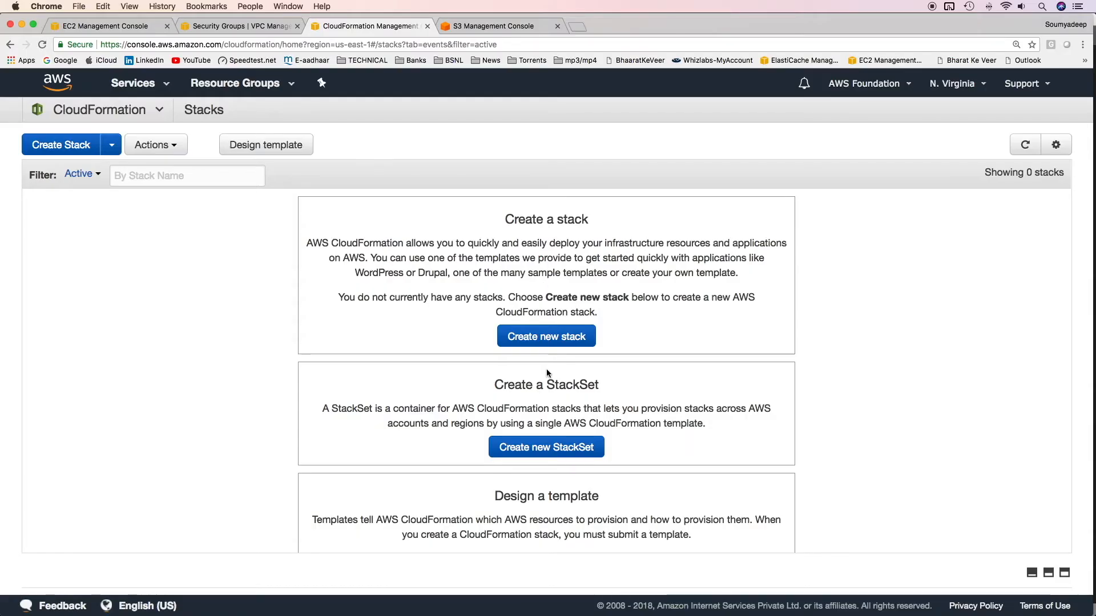
pyautogui.click(571, 340)
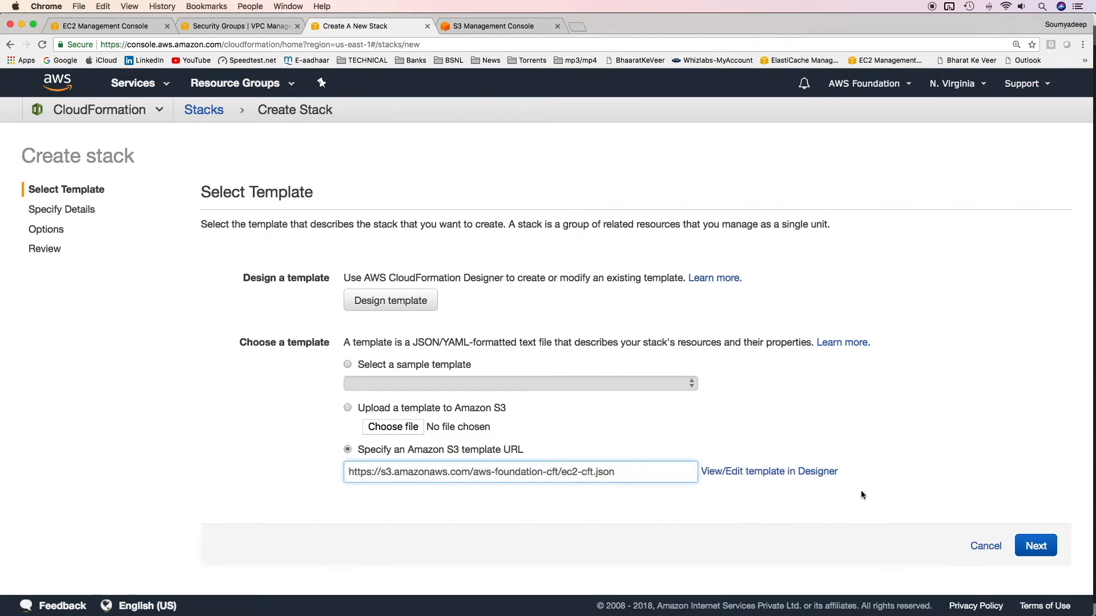
pyautogui.click(1035, 545)
pyautogui.scroll(-1, 466, 306)
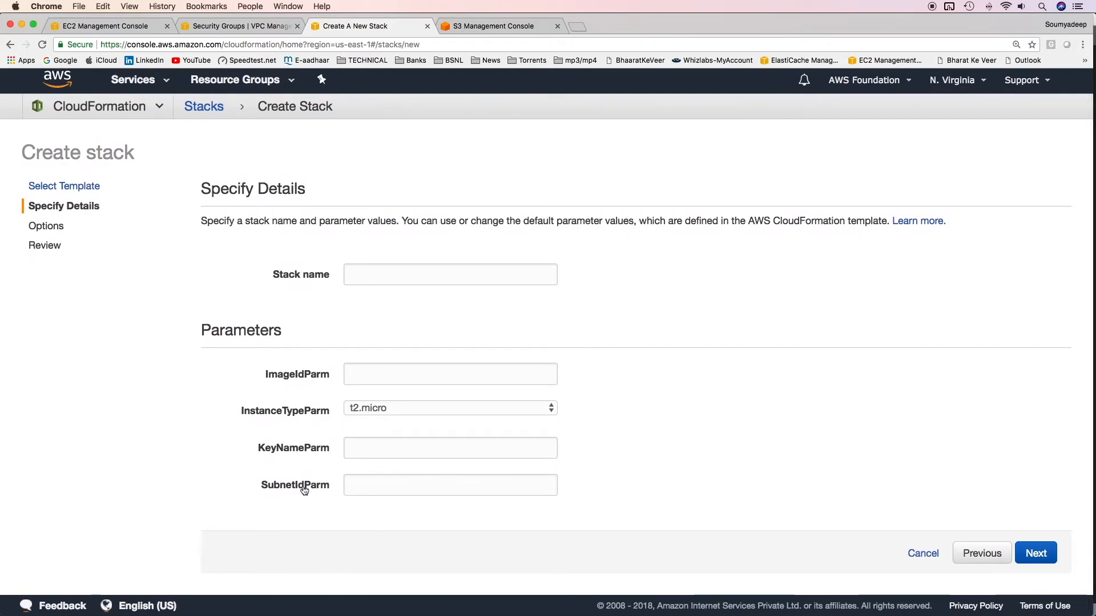
# - Name the stack aws-foundation-cft-demo2 and set ImageIdParm to ami-cfe4b2b0
pyautogui.click(384, 275)
pyautogui.write('aws-foundation-cft-demo2')
pyautogui.press('Tab')
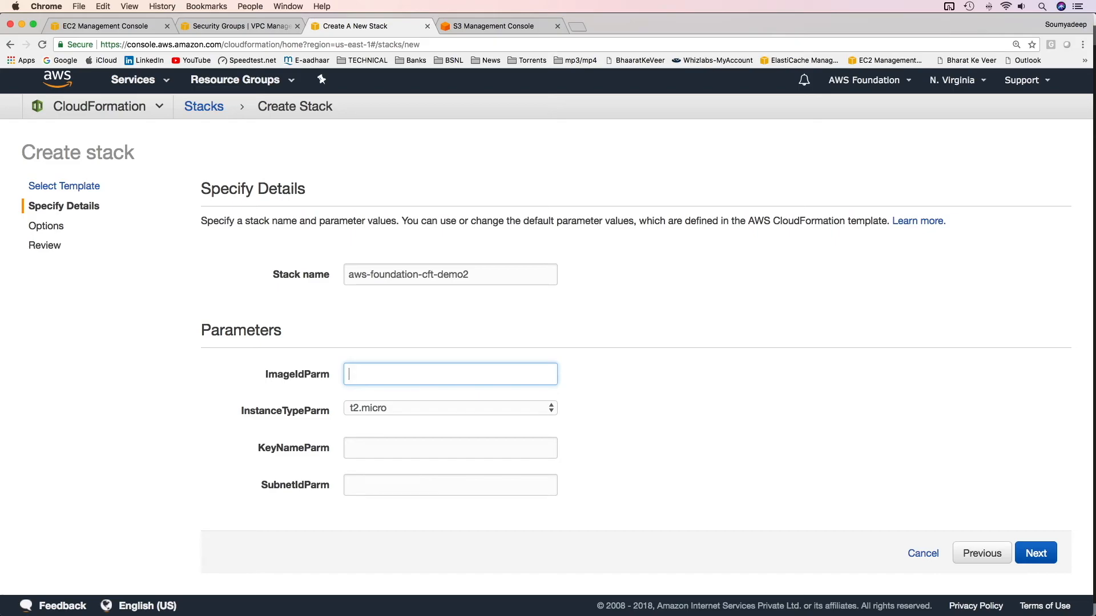
pyautogui.write('ami-cfe4b2b0')
pyautogui.press('Tab')
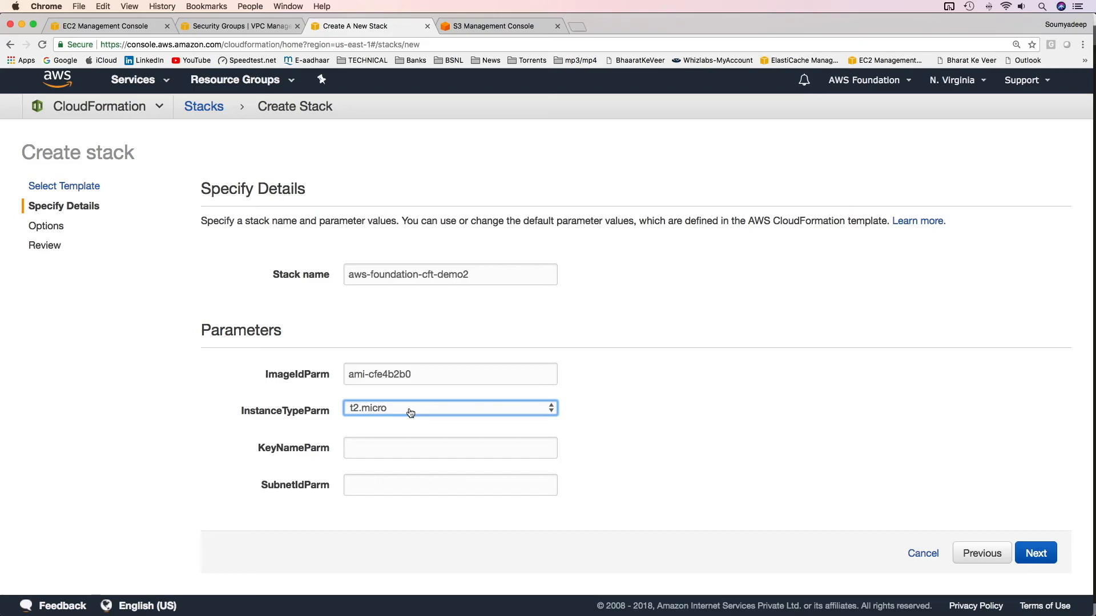
# - Check the choices offered for InstanceTypeParm and compare them with the AllowedValues line of ec2-cft.json in Sublime Text
pyautogui.click(409, 412)
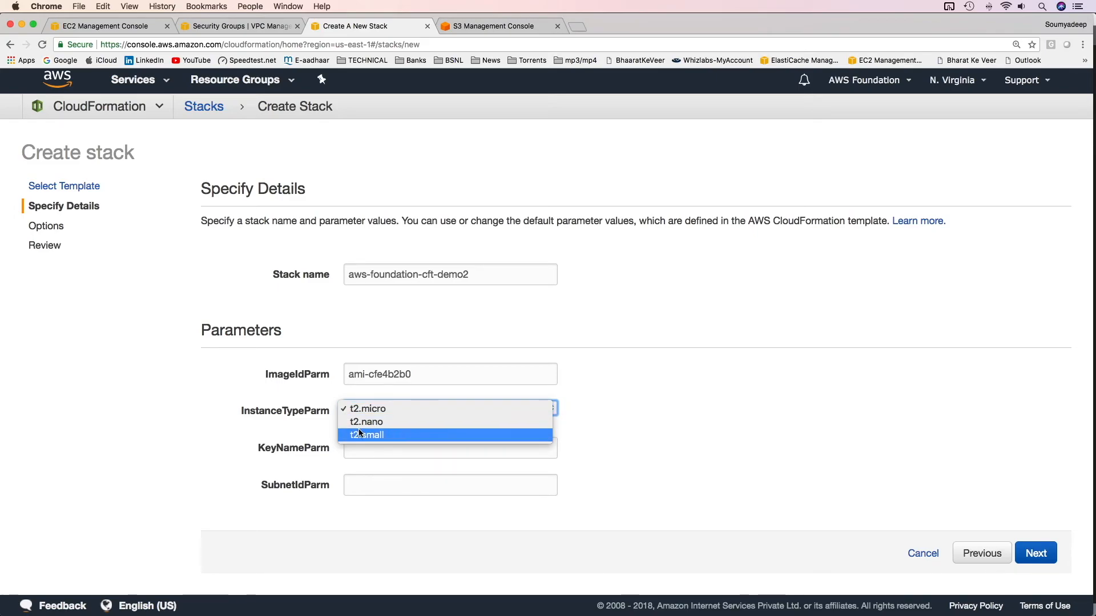
pyautogui.click(659, 440)
pyautogui.press('super+Tab')
pyautogui.press('super+Tab')
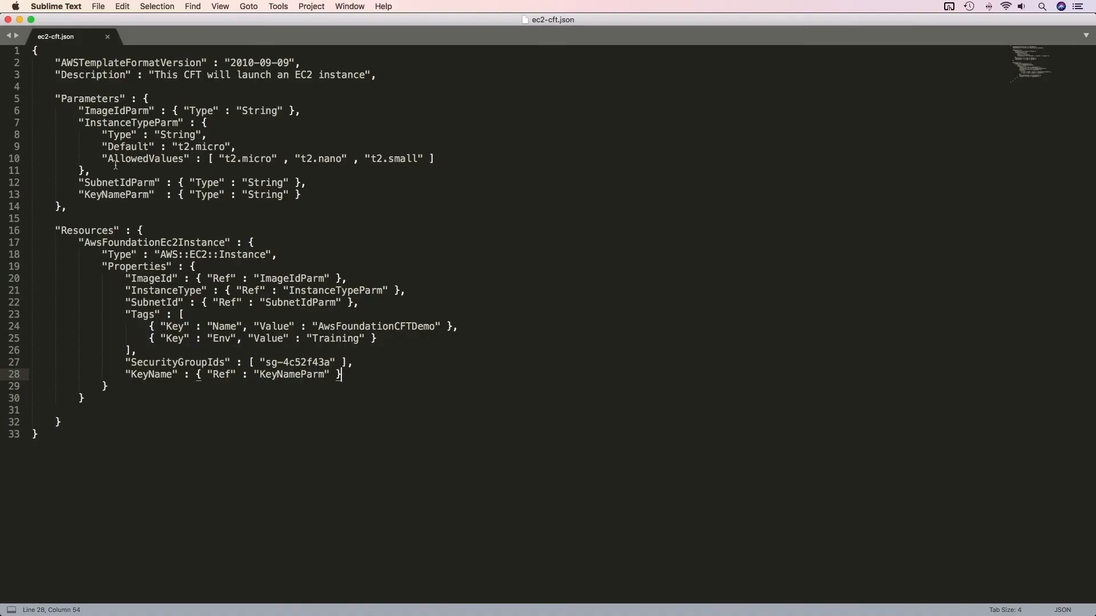
pyautogui.moveTo(110, 160); pyautogui.dragTo(509, 152)
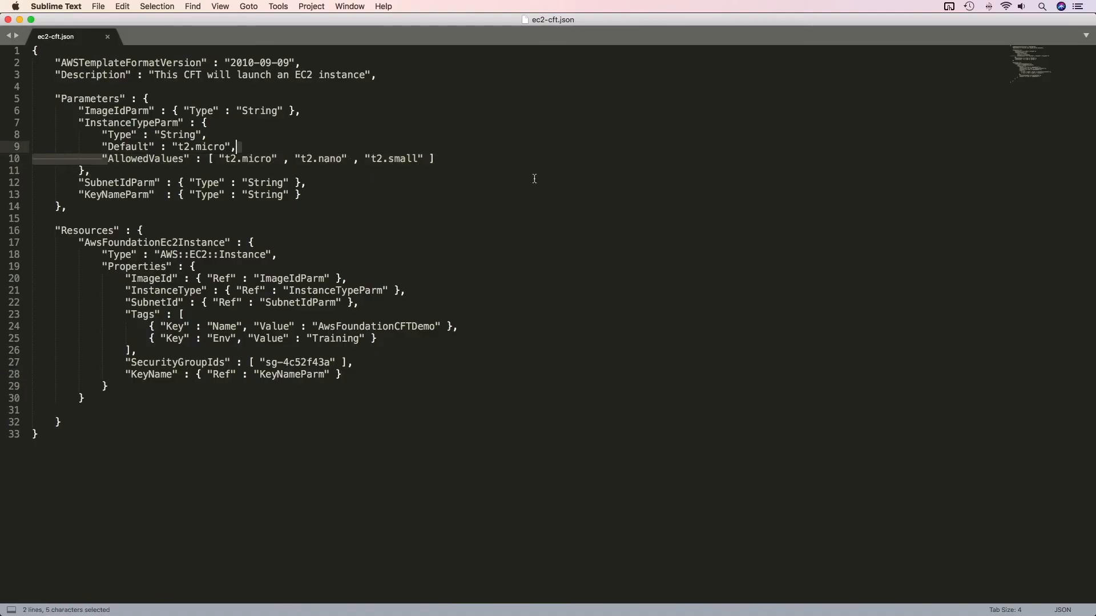
# - Return to the stack form in Chrome and set KeyNameParm to aws-foundation-key-pair.pem and SubnetIdParm to subnet-6e691341
pyautogui.press('super+Tab')
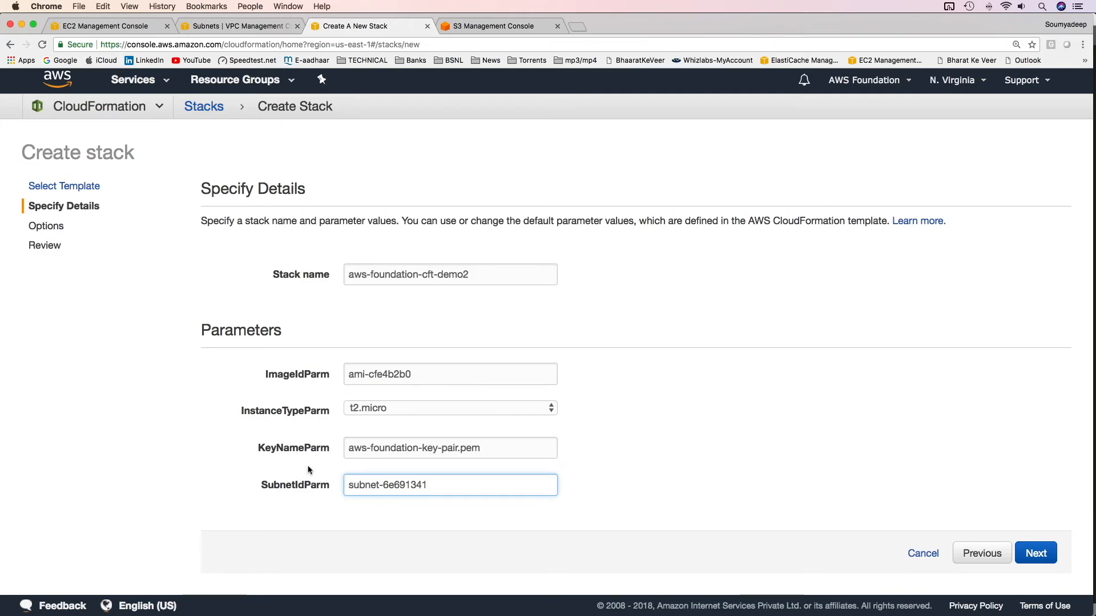
# - Review the ImageIdParm and InstanceTypeParm definitions in ec2-cft.json in Sublime Text
pyautogui.press('super+Tab')
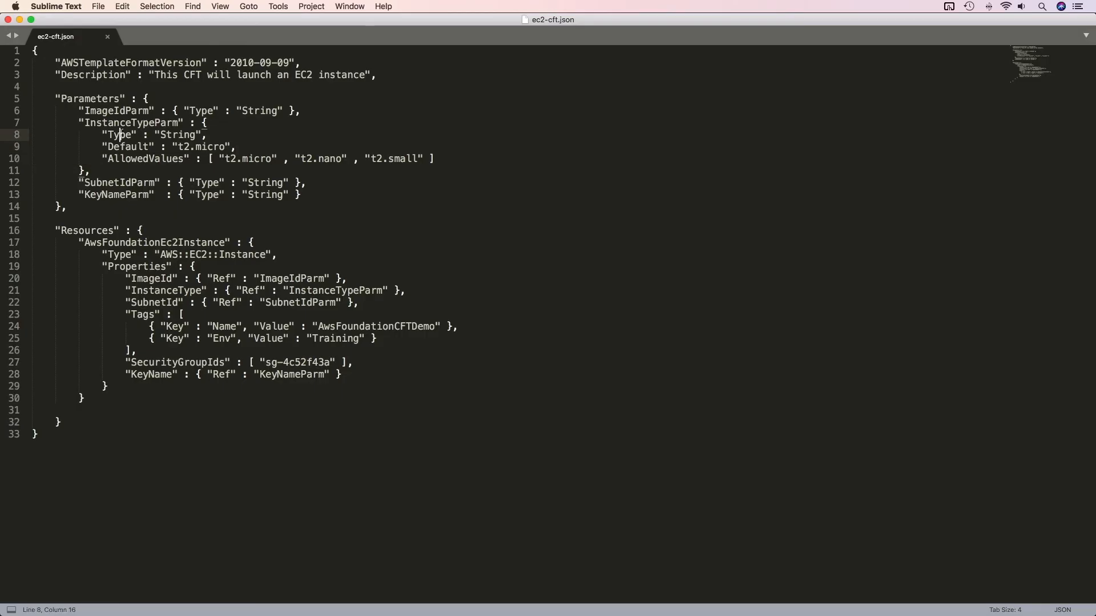
pyautogui.doubleClick(119, 111)
pyautogui.click(114, 123)
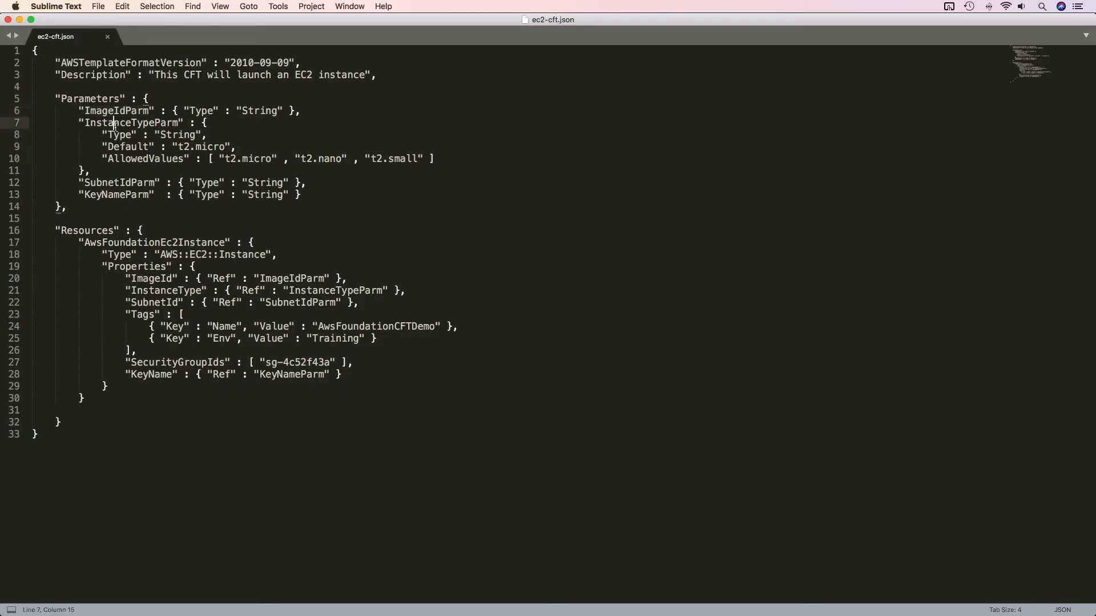
# - Review the SubnetIdParm and KeyNameParm definitions in the Parameters section of ec2-cft.json
pyautogui.doubleClick(120, 183)
pyautogui.doubleClick(117, 194)
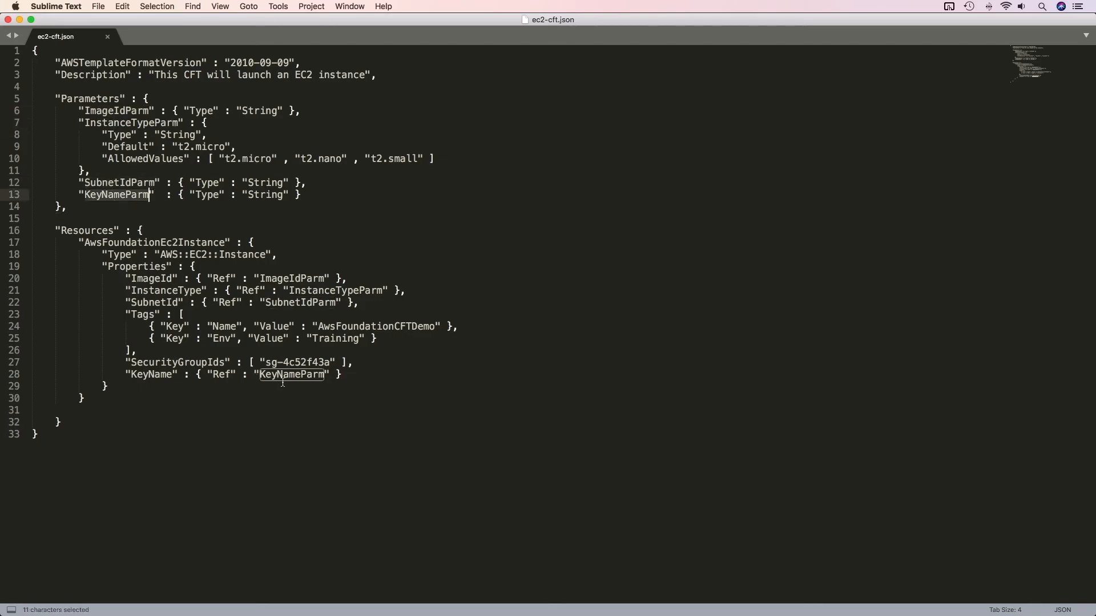
# - Return to the stack form in Chrome and create the aws-foundation-cft-demo2 stack, leaving the stack options at their defaults
pyautogui.press('super+Tab')
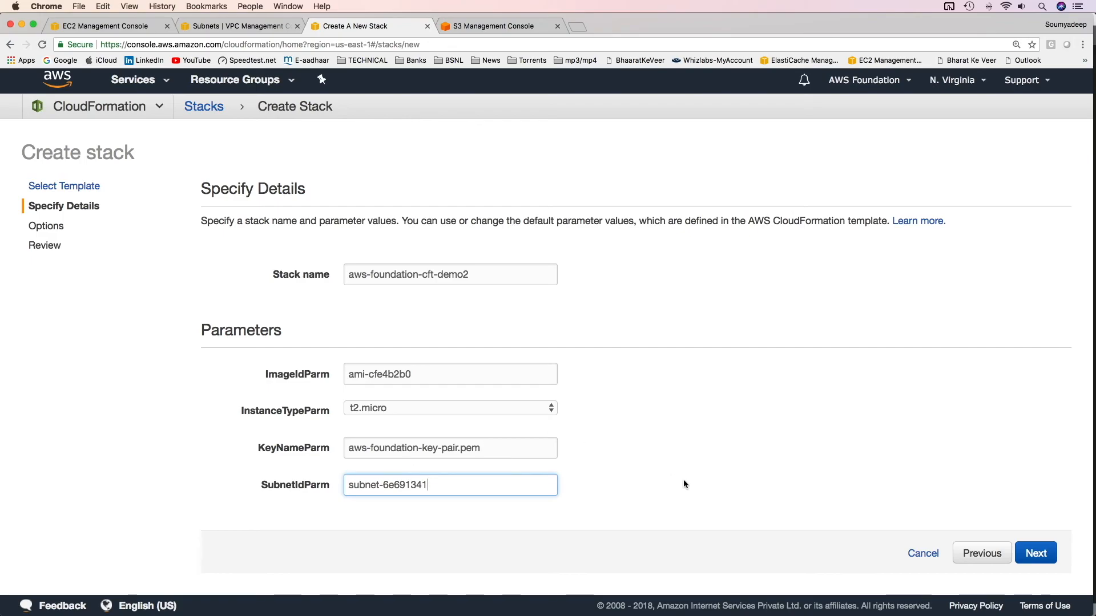
pyautogui.click(1035, 553)
pyautogui.scroll(-5, 1030, 555)
pyautogui.scroll(-2, 1031, 554)
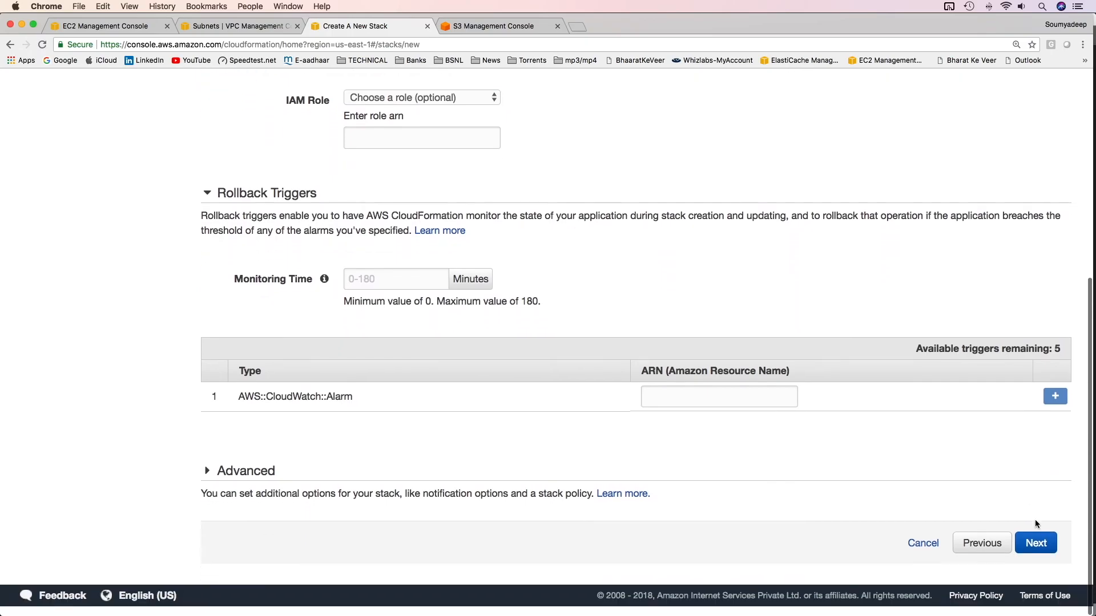
pyautogui.click(1036, 552)
pyautogui.click(1044, 551)
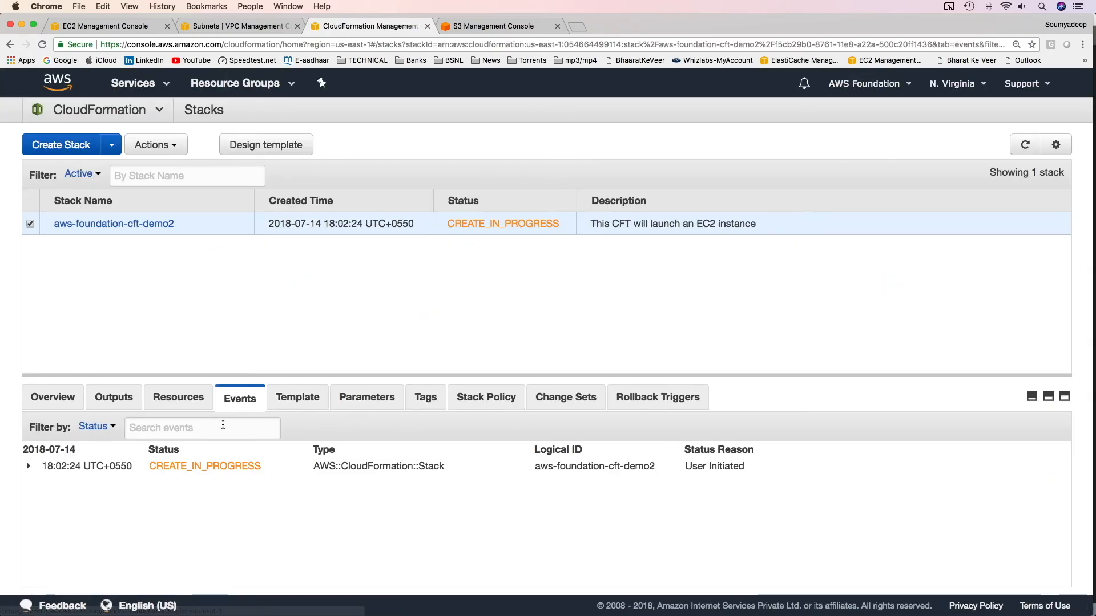
# - Review the parameter values of the aws-foundation-cft-demo2 stack and the Parameters section of its template
pyautogui.click(352, 402)
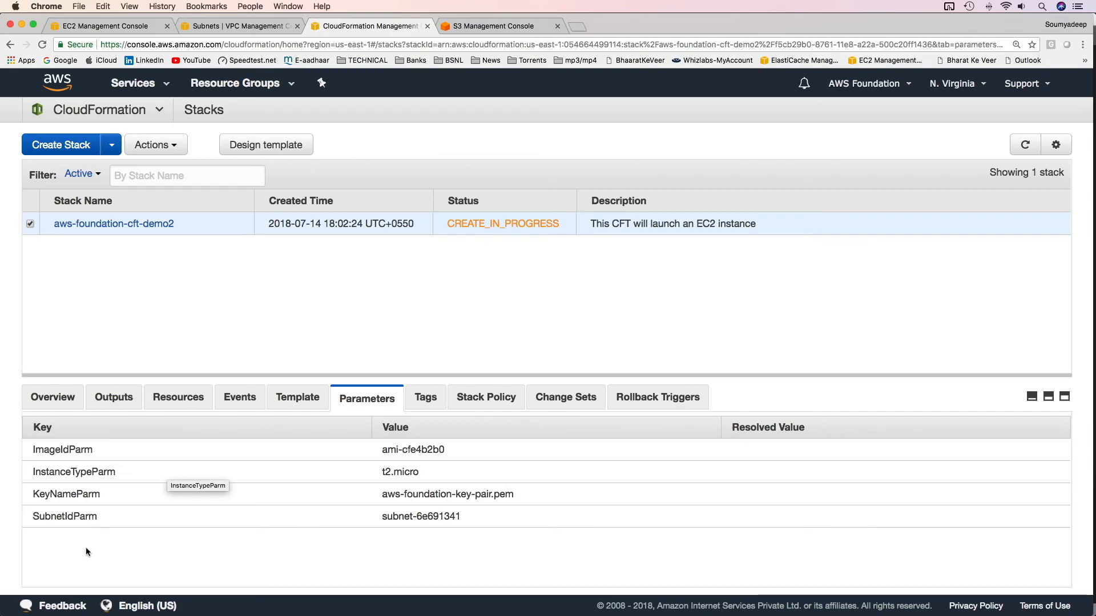
pyautogui.doubleClick(67, 519)
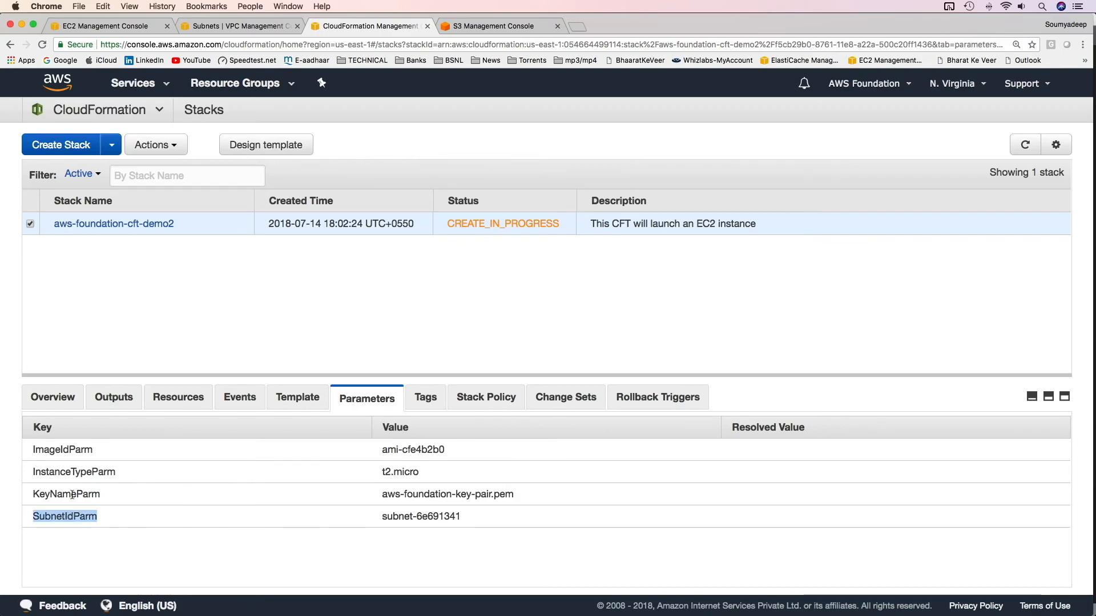
pyautogui.click(297, 397)
pyautogui.scroll(-5, 320, 465)
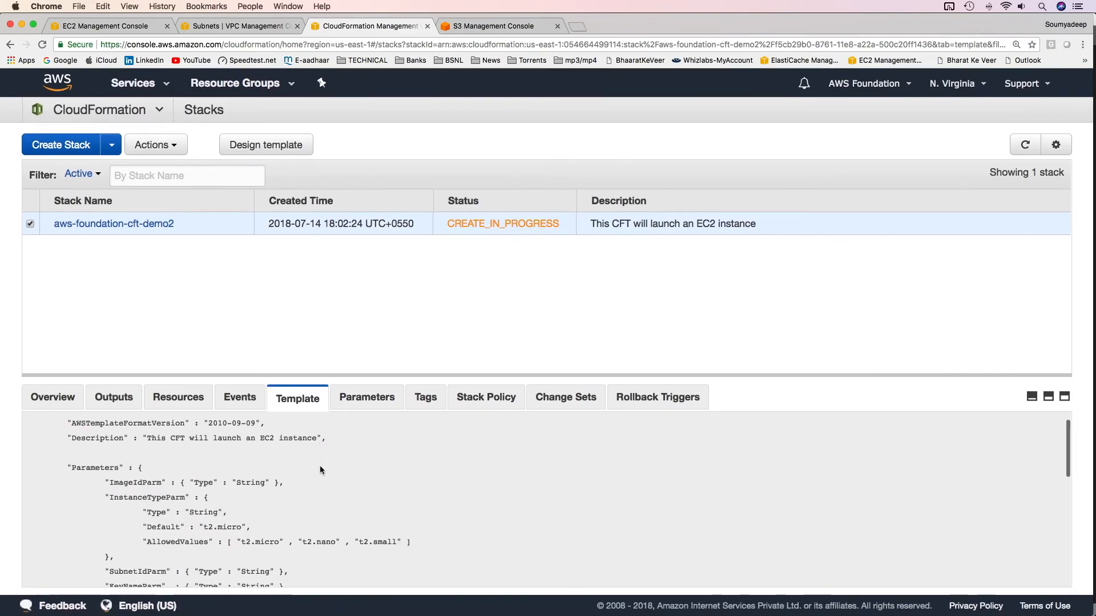
pyautogui.scroll(4, 318, 466)
pyautogui.moveTo(114, 469); pyautogui.dragTo(364, 542)
pyautogui.scroll(-3, 355, 545)
pyautogui.scroll(10, 359, 539)
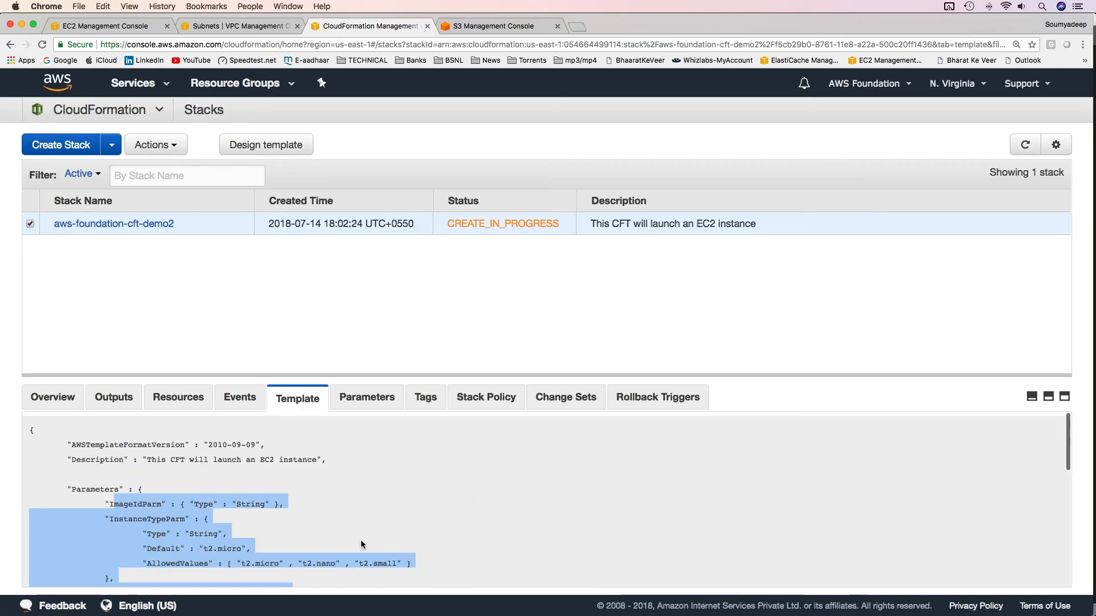
# - Recheck the parameter values of the aws-foundation-cft-demo2 stack, then inspect its resources and events
pyautogui.click(365, 400)
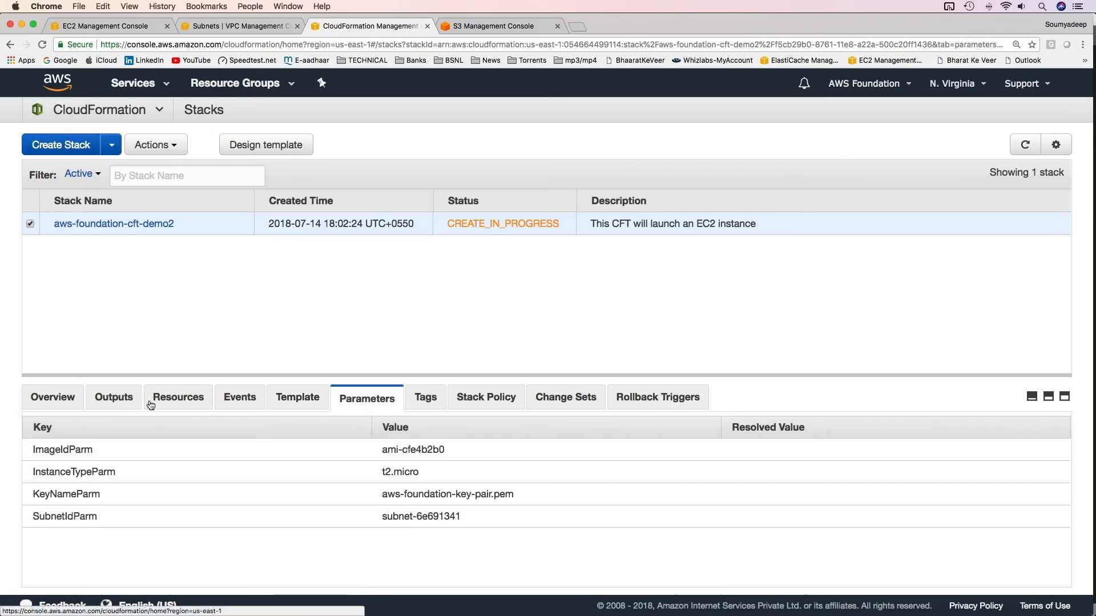
pyautogui.click(184, 398)
pyautogui.click(239, 397)
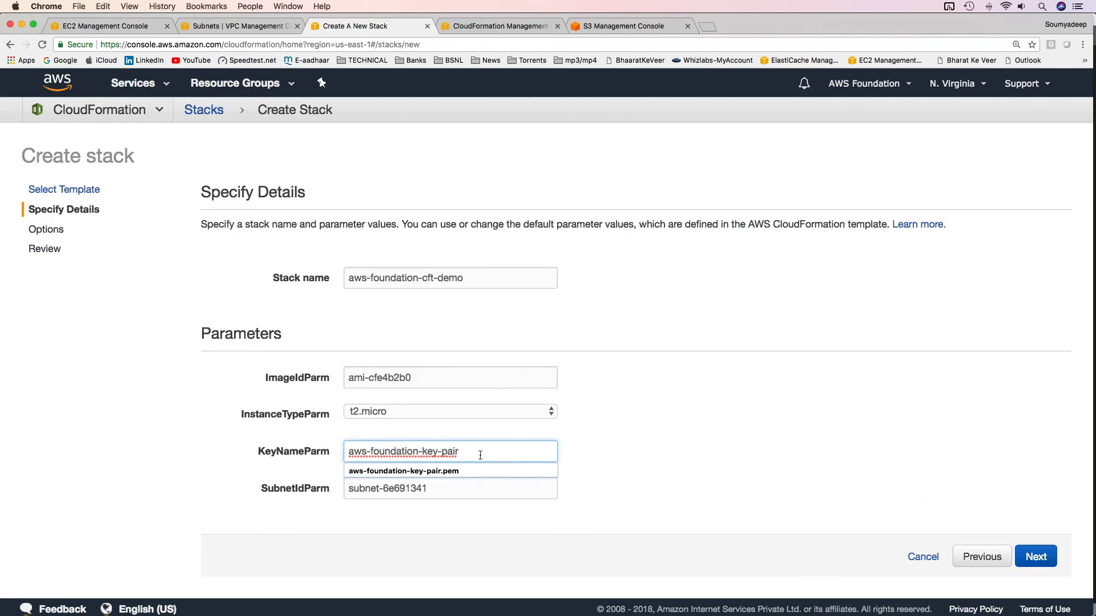
# - Create the aws-foundation-cft-demo stack with KeyNameParm set to aws-foundation-key-pair and refresh the stack list
pyautogui.click(758, 522)
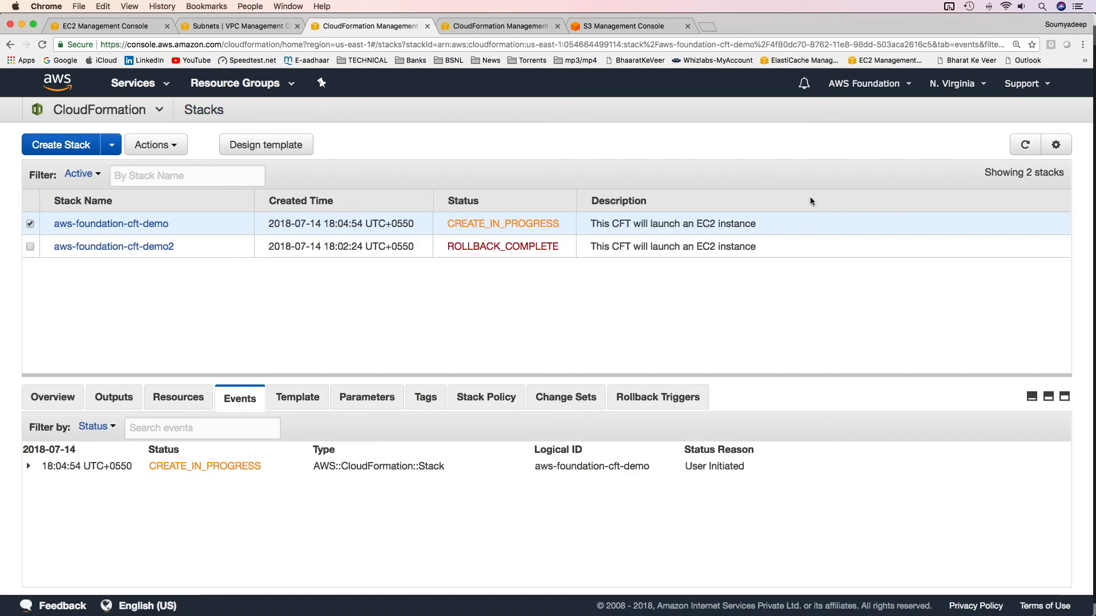
pyautogui.click(1017, 147)
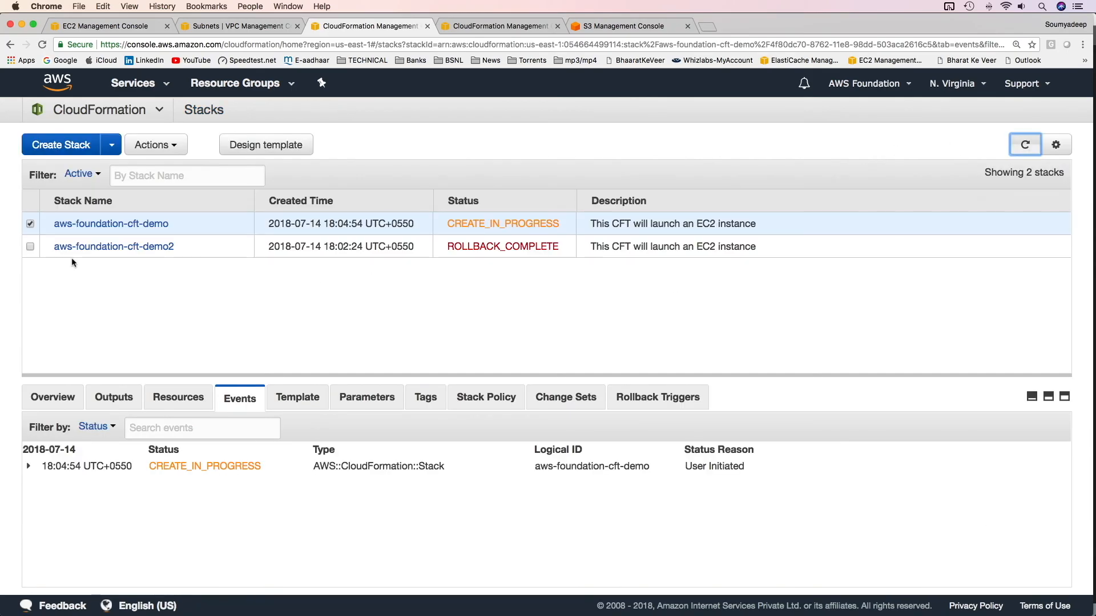
# - Delete the aws-foundation-cft-demo2 stack and refresh the stack list
pyautogui.click(30, 248)
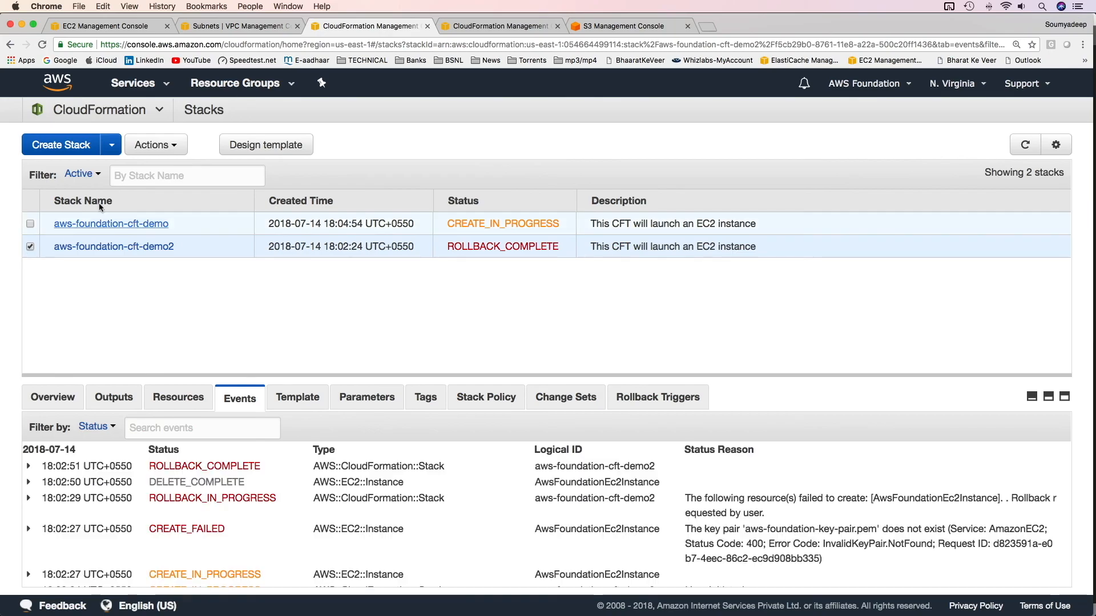
pyautogui.click(155, 145)
pyautogui.click(184, 238)
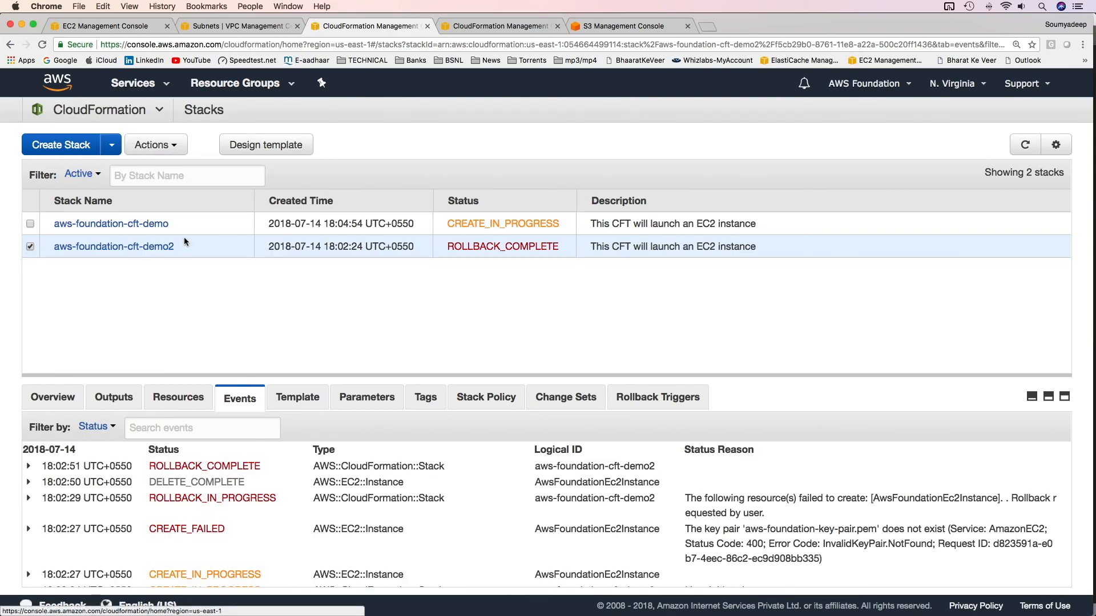
pyautogui.click(711, 291)
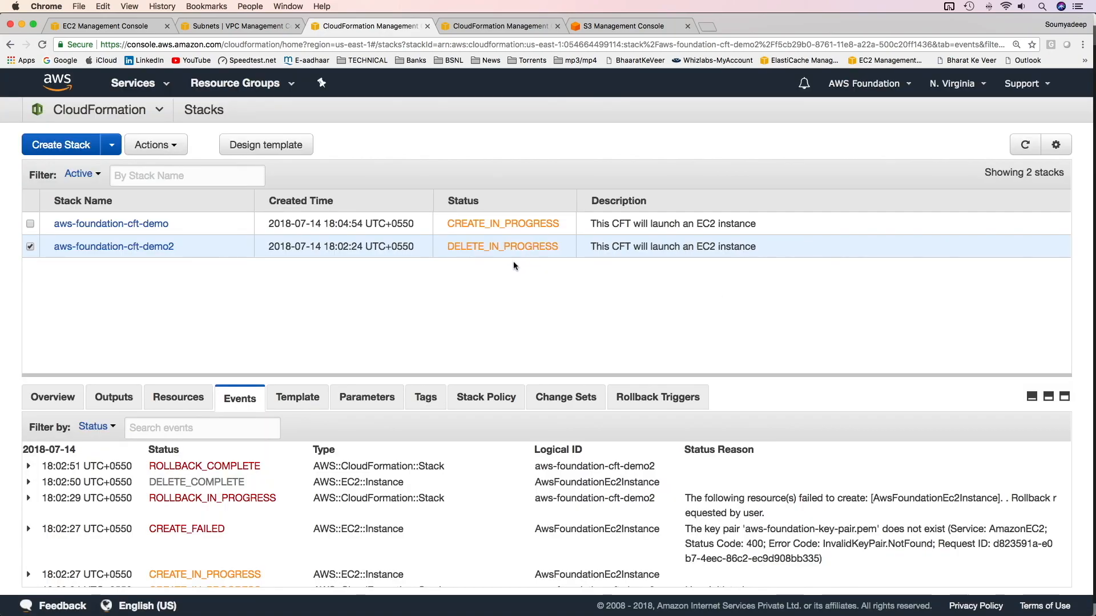
pyautogui.click(1038, 148)
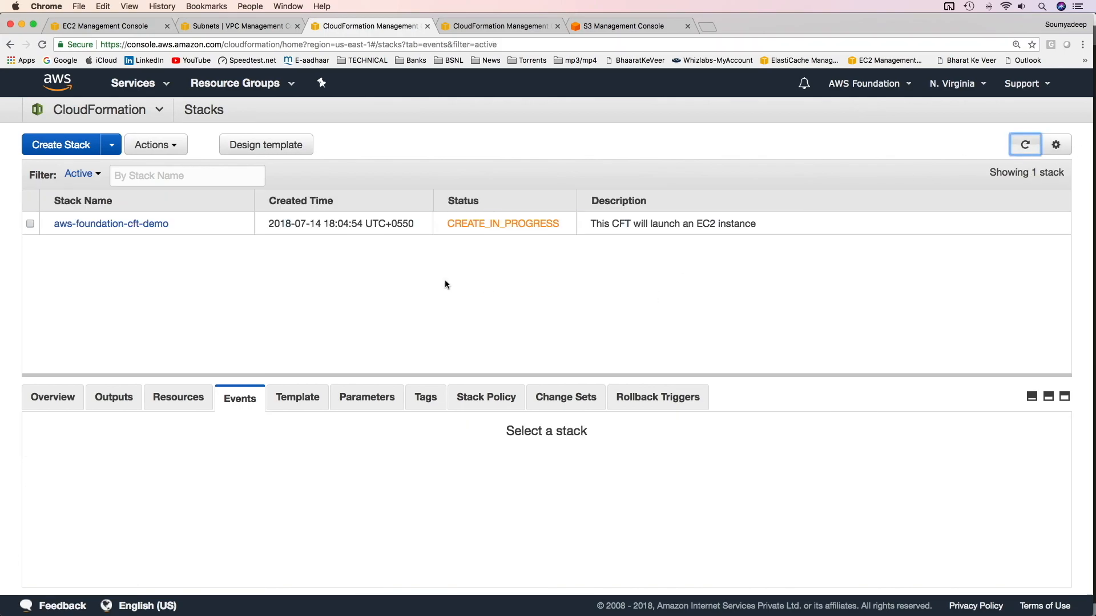
# - Check the creation events of the aws-foundation-cft-demo stack and the state of its instance in the EC2 console
pyautogui.click(30, 223)
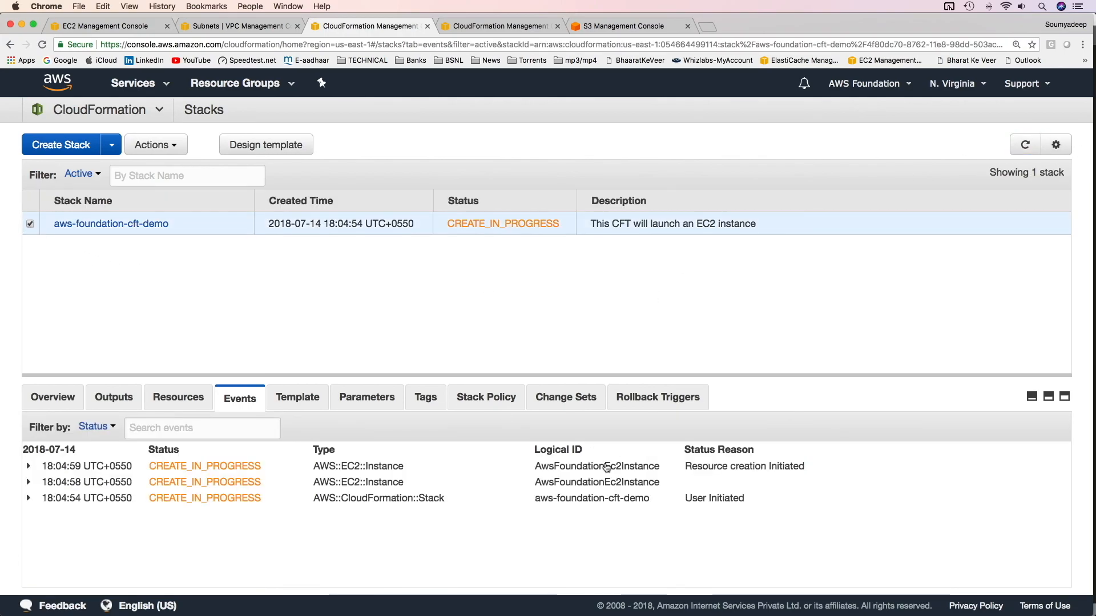
pyautogui.press('super+1')
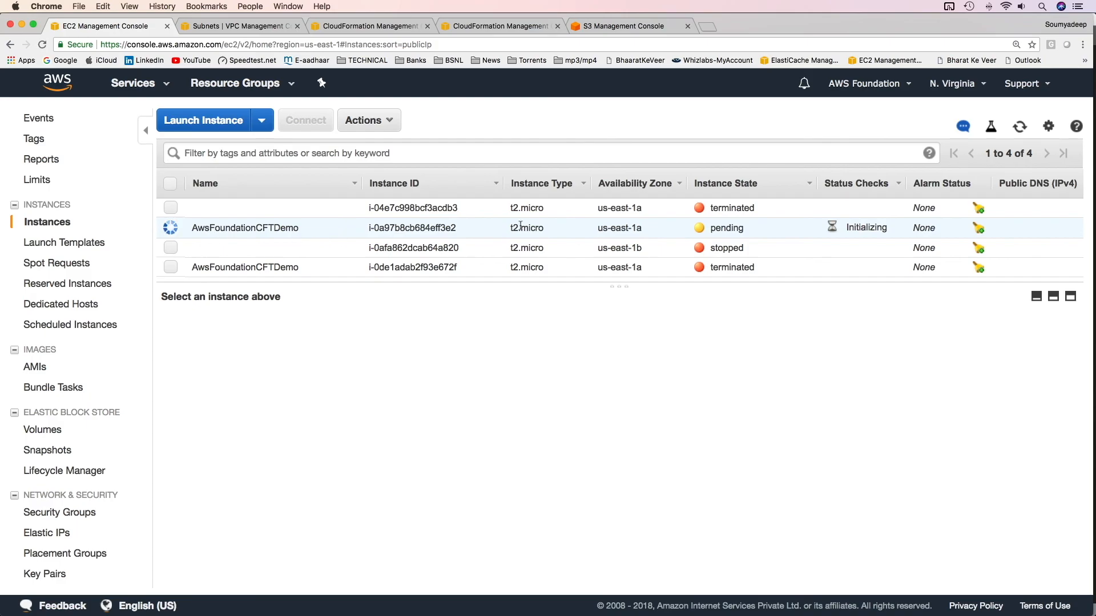
pyautogui.click(365, 26)
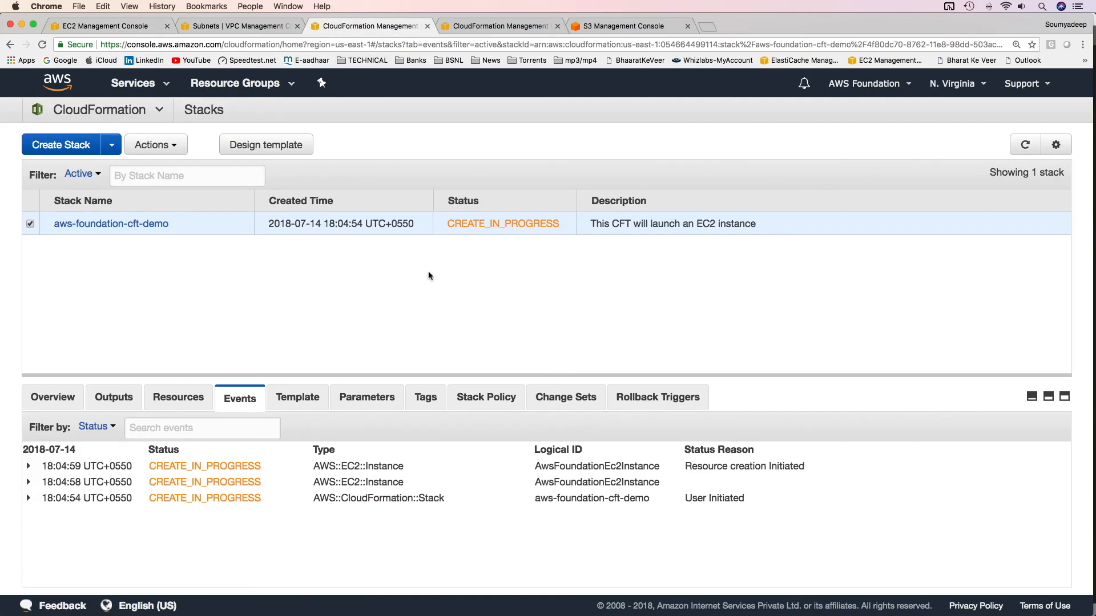
pyautogui.click(1025, 144)
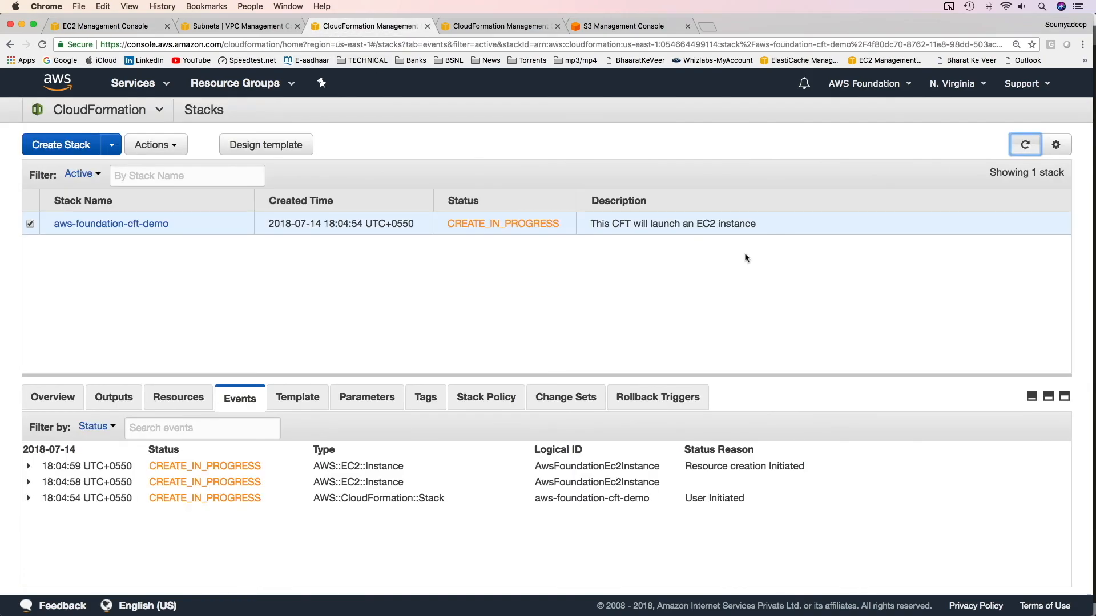
# - Switch to ec2-cft.json in Sublime Text
pyautogui.press('super+Tab')
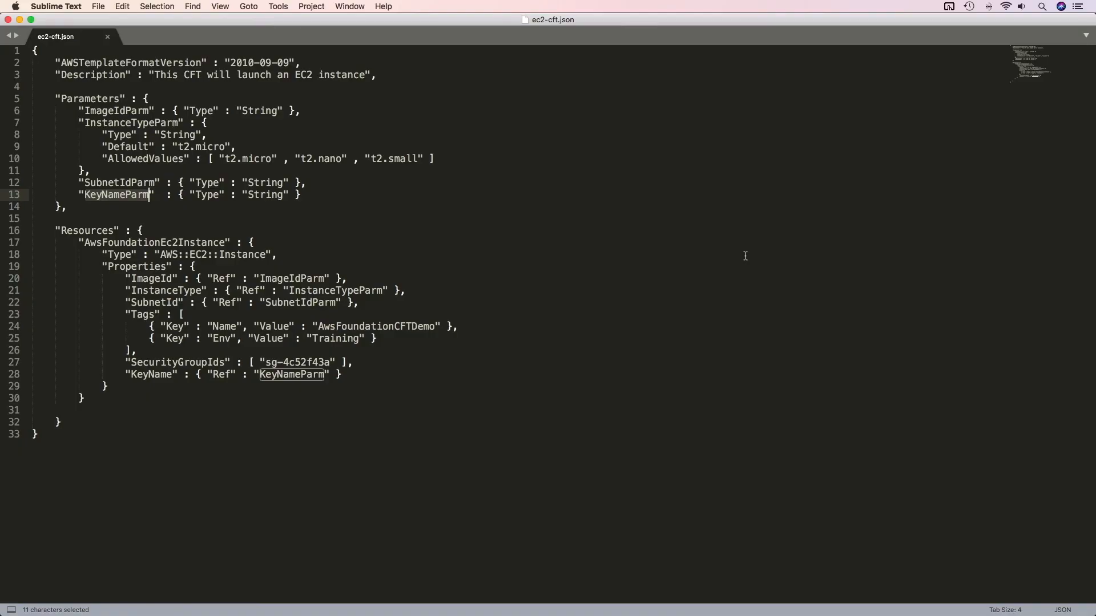